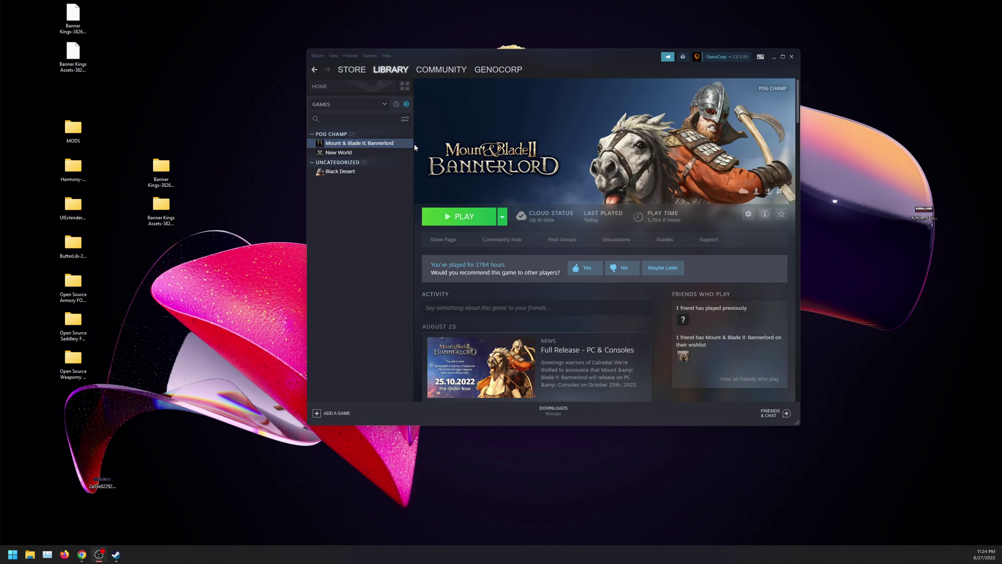
# Review the available beta versions and the local files options in the properties of Mount & Blade II: Bannerlord
pyautogui.rightClick(400, 144)
pyautogui.moveTo(427, 194)
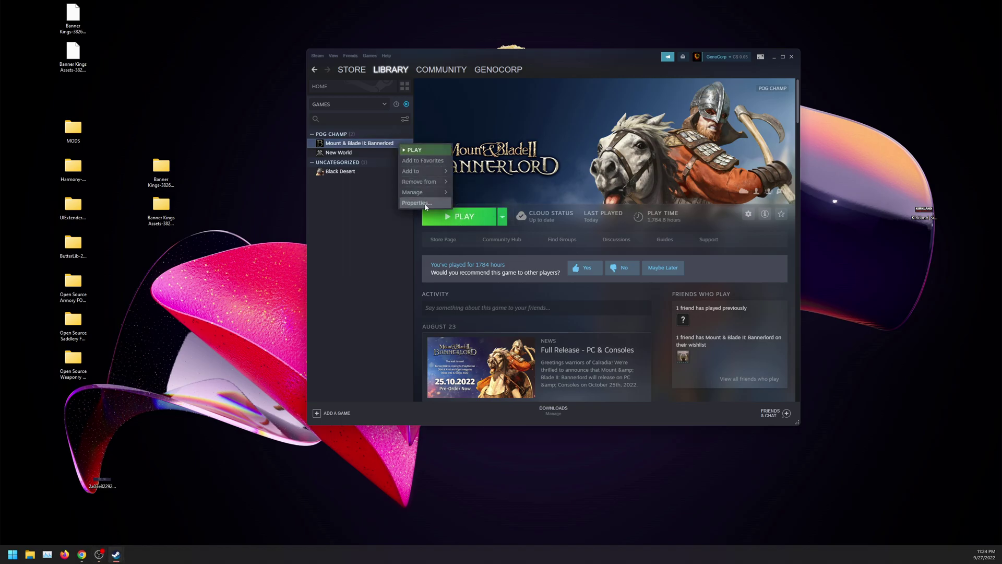
pyautogui.click(417, 203)
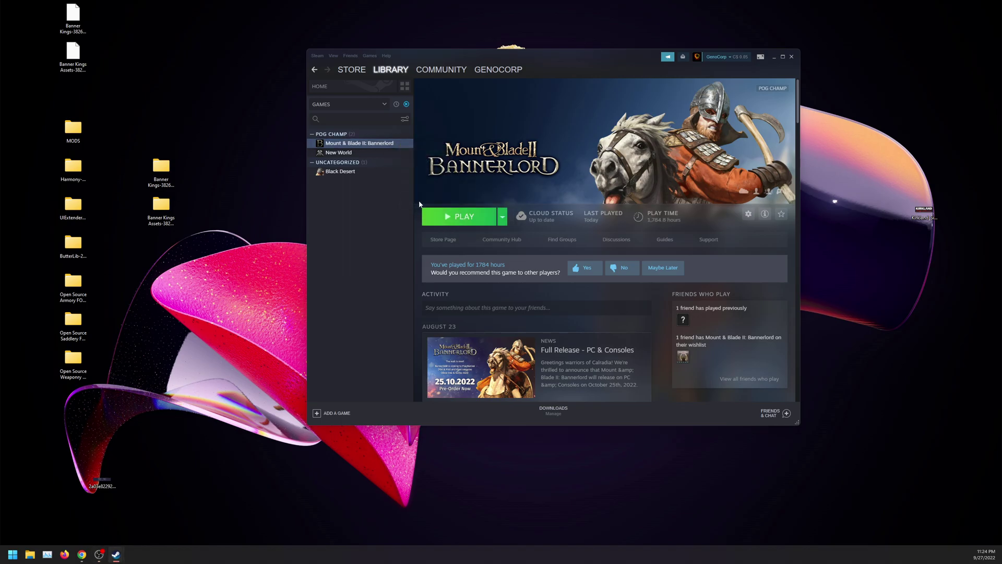
pyautogui.moveTo(694, 158); pyautogui.dragTo(524, 158)
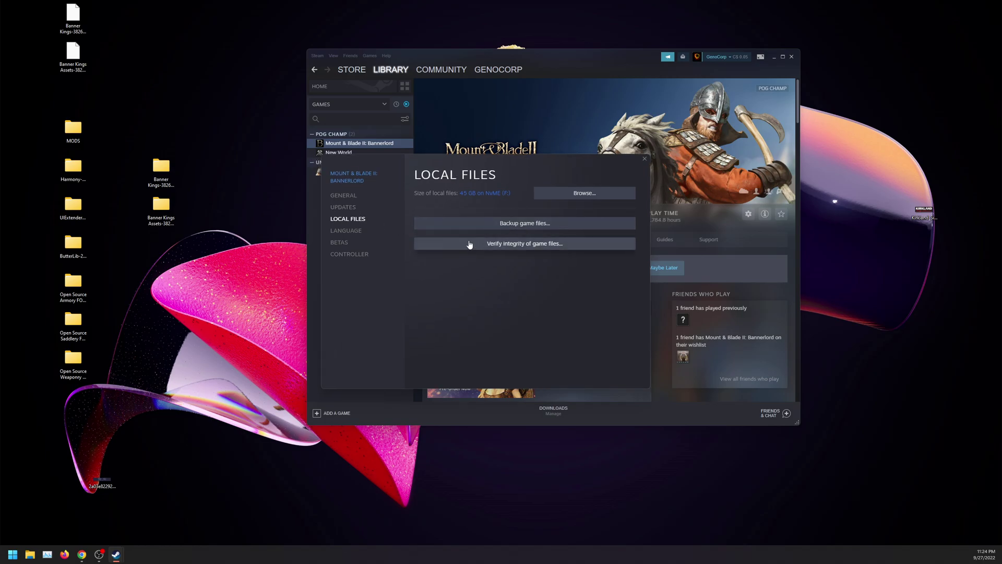
pyautogui.click(340, 243)
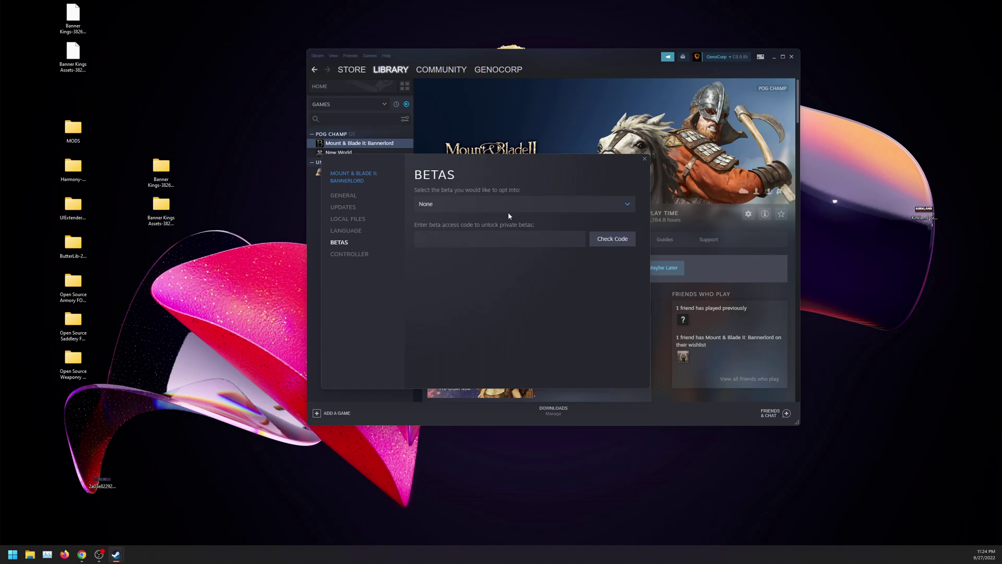
pyautogui.click(509, 209)
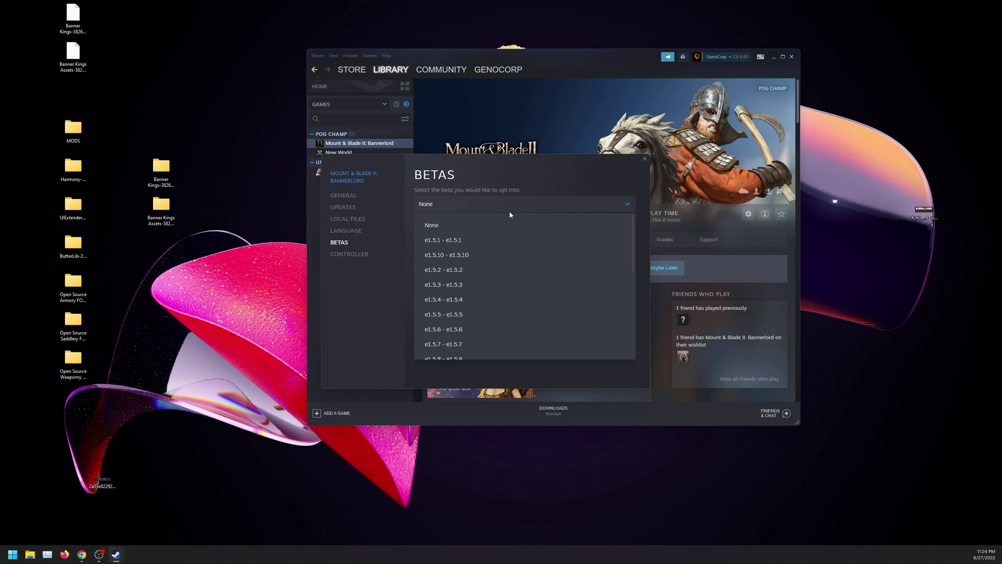
pyautogui.scroll(-5, 457, 259)
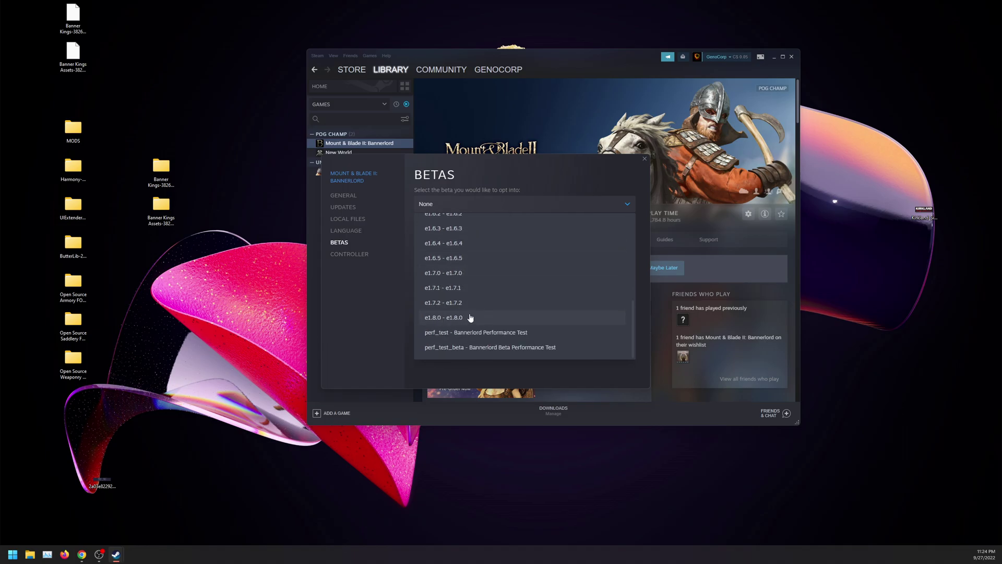
pyautogui.scroll(5, 510, 249)
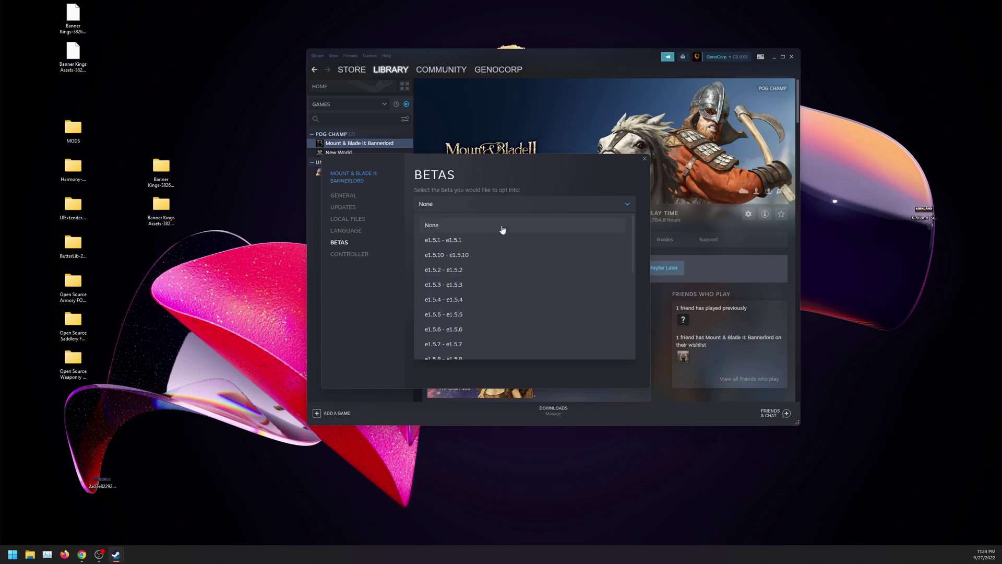
pyautogui.click(518, 211)
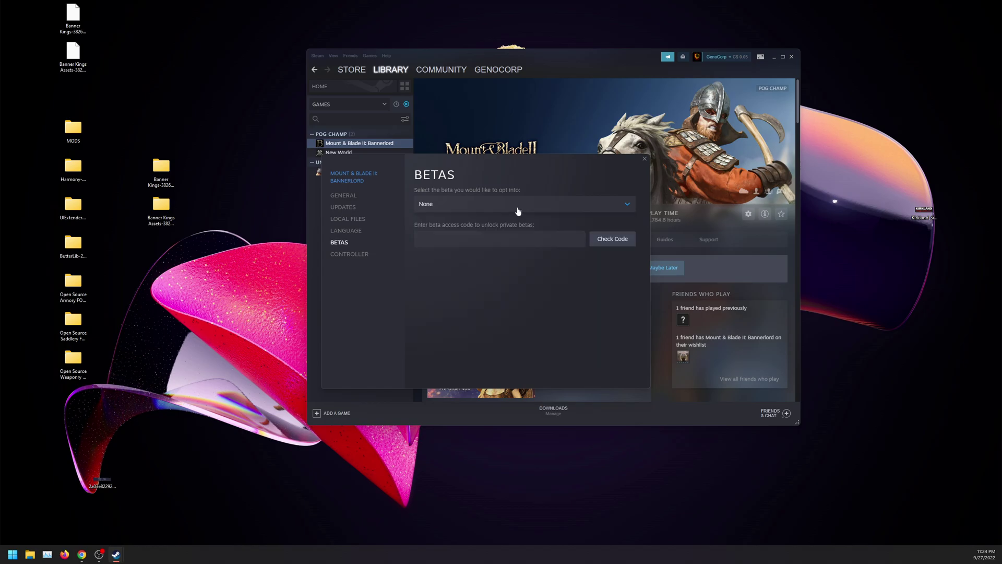
pyautogui.click(345, 220)
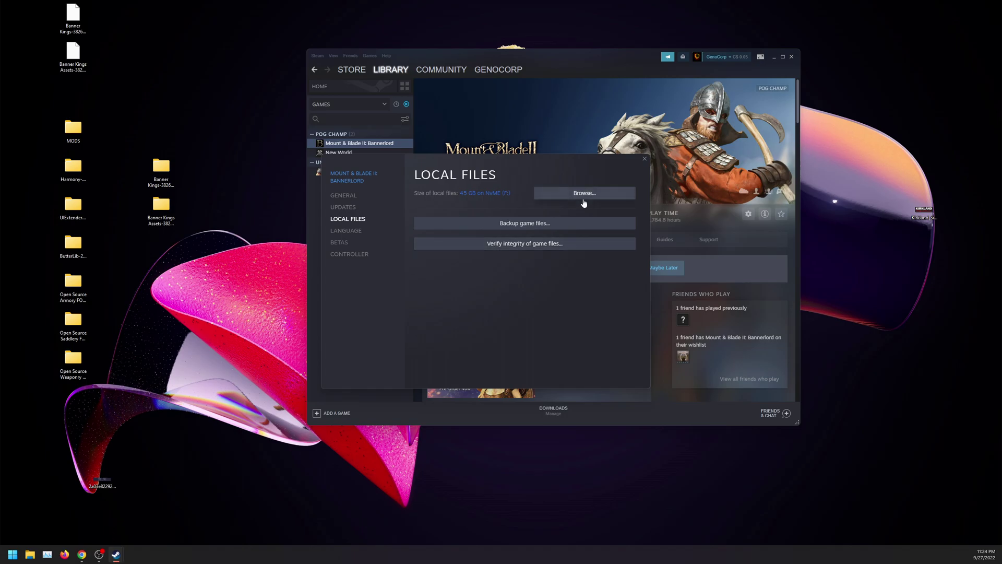
pyautogui.click(645, 159)
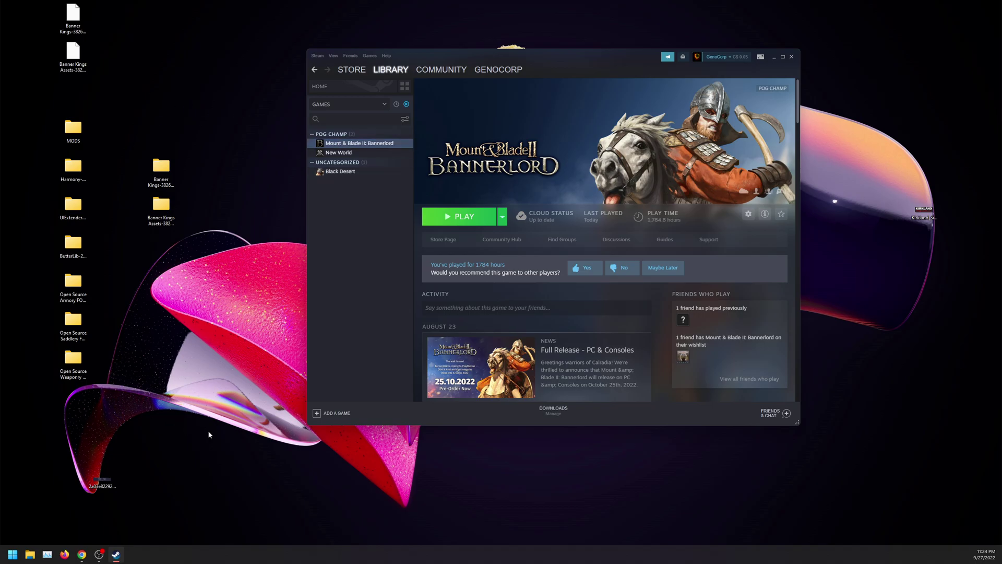
# Switch to Chrome and review the main files and description of the Banner Kings mod on Nexus Mods
pyautogui.moveTo(209, 433); pyautogui.dragTo(52, 1)
pyautogui.click(82, 554)
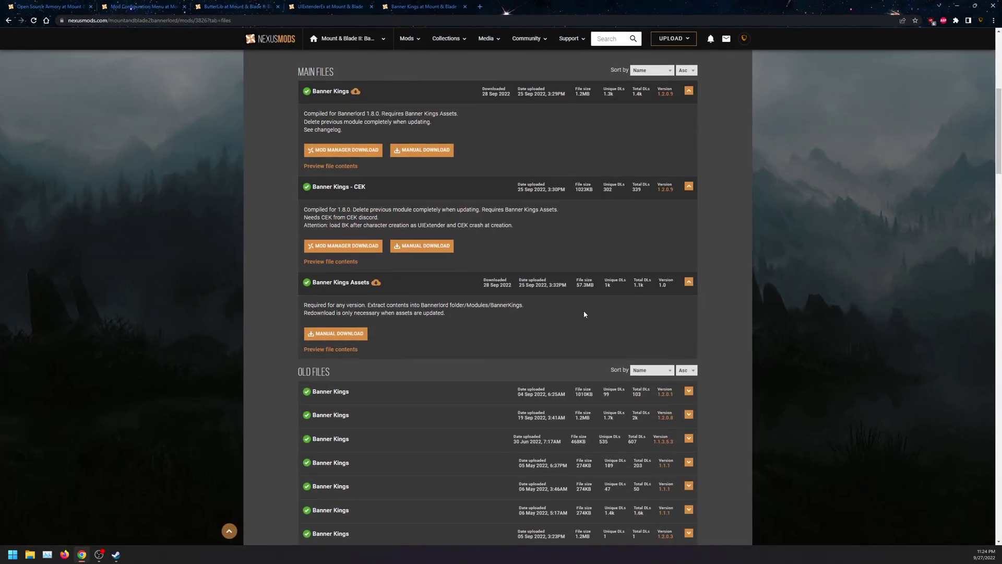
pyautogui.scroll(2, 574, 315)
pyautogui.scroll(5, 550, 318)
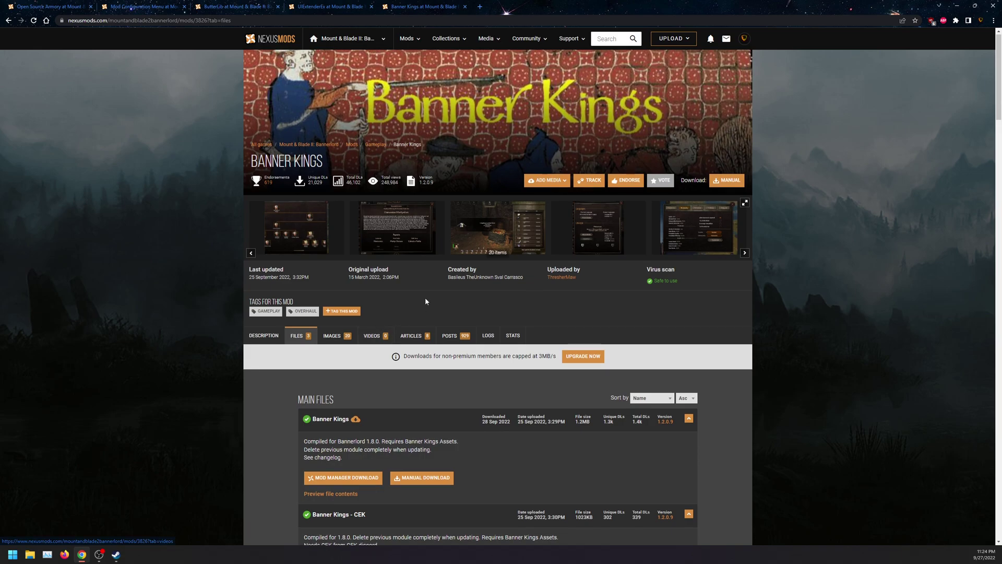
pyautogui.scroll(-5, 314, 209)
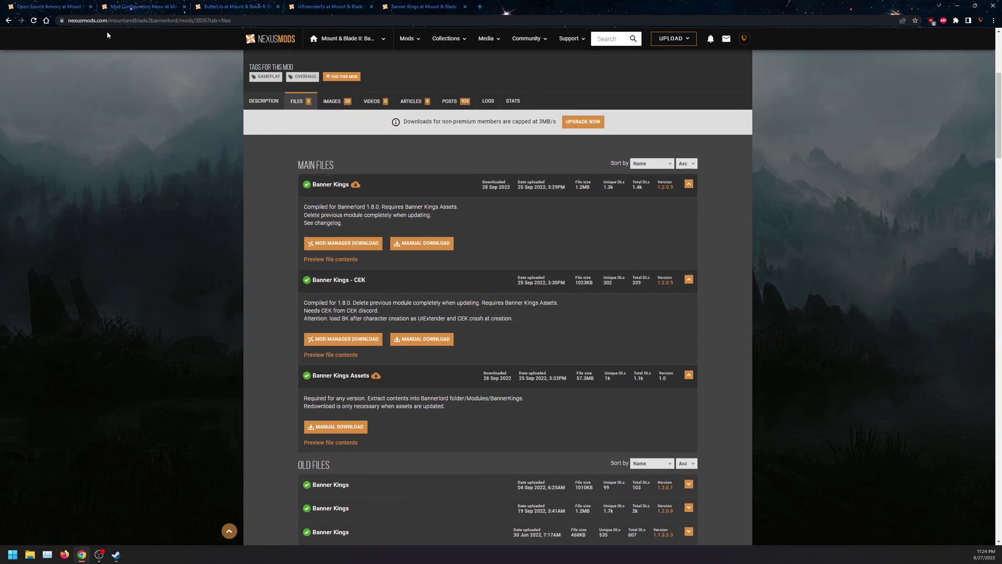
pyautogui.click(264, 101)
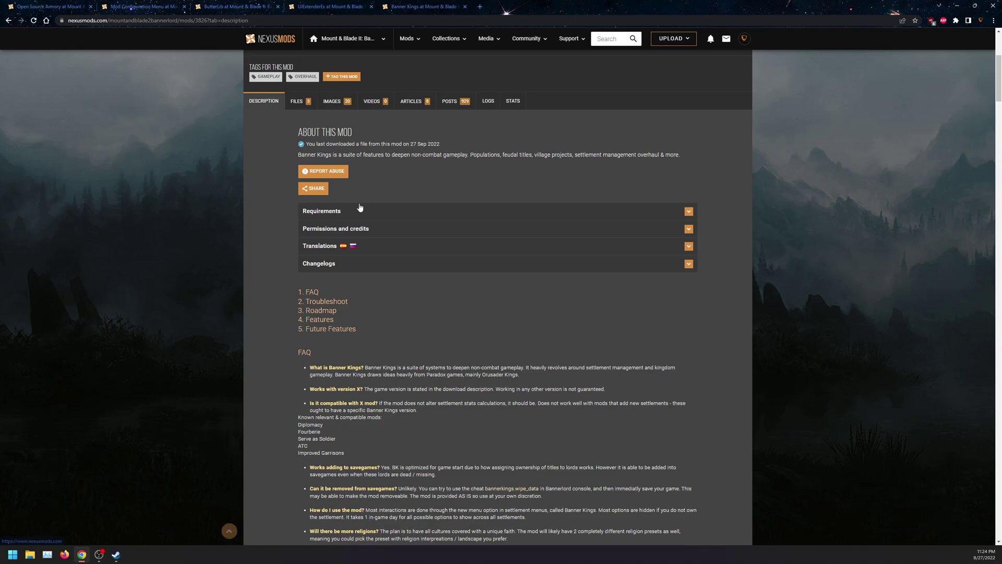
pyautogui.click(296, 101)
pyautogui.scroll(-1, 370, 290)
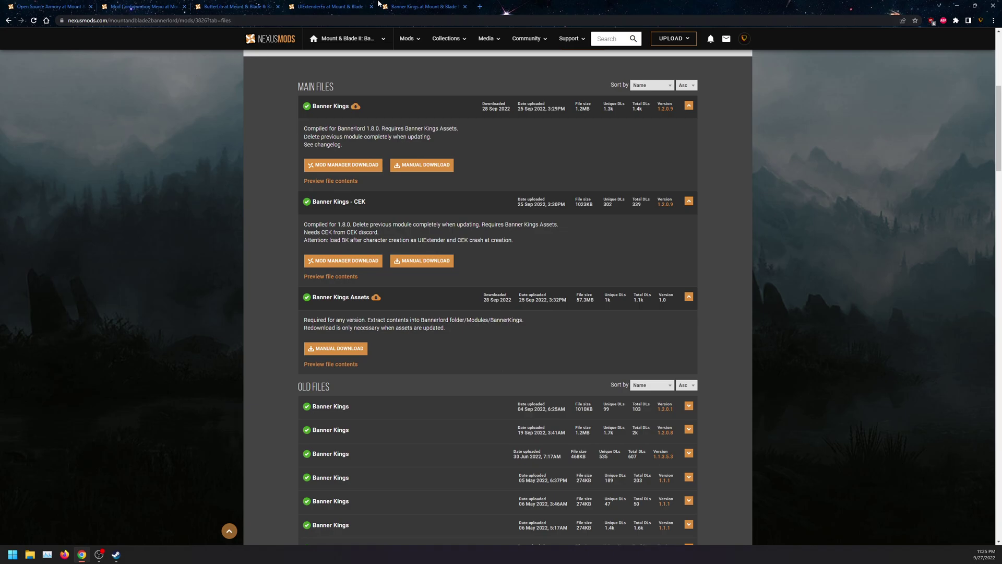
# Review the downloadable files of the UIExtenderEx, ButterLib and Mod Configuration Menu mods for their supported game versions
pyautogui.click(345, 5)
pyautogui.scroll(-2, 271, 250)
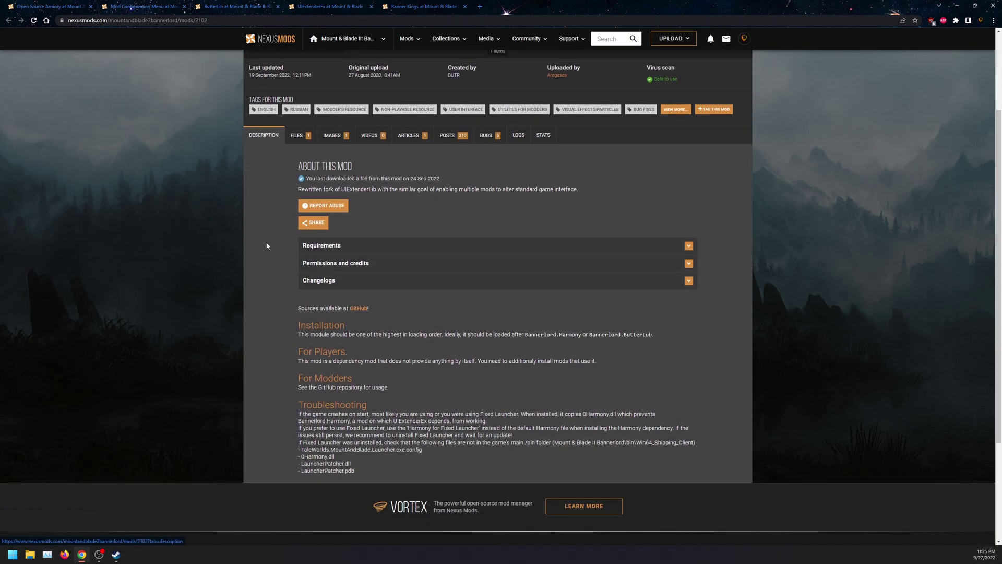
pyautogui.click(295, 137)
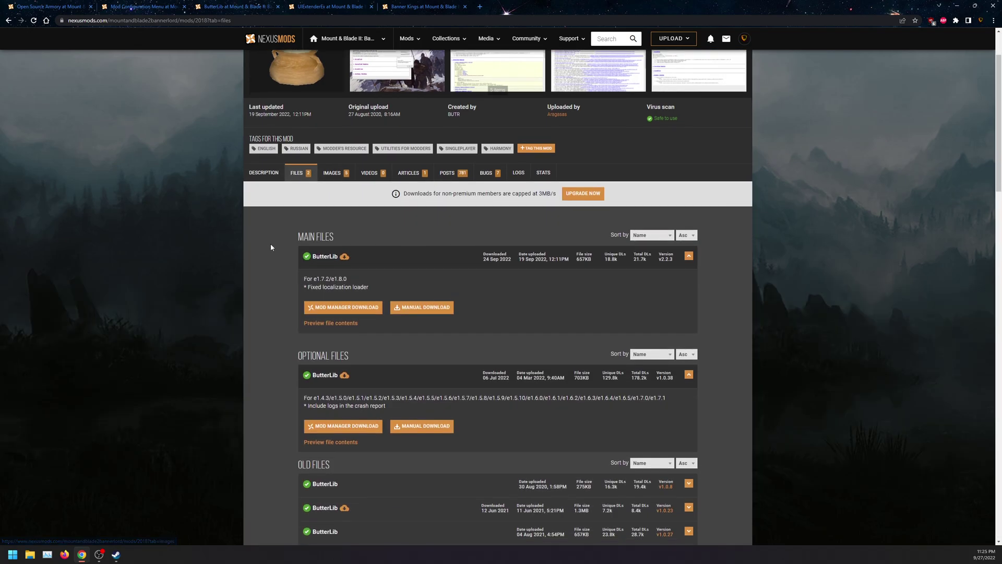
pyautogui.click(113, 6)
pyautogui.scroll(-2, 314, 232)
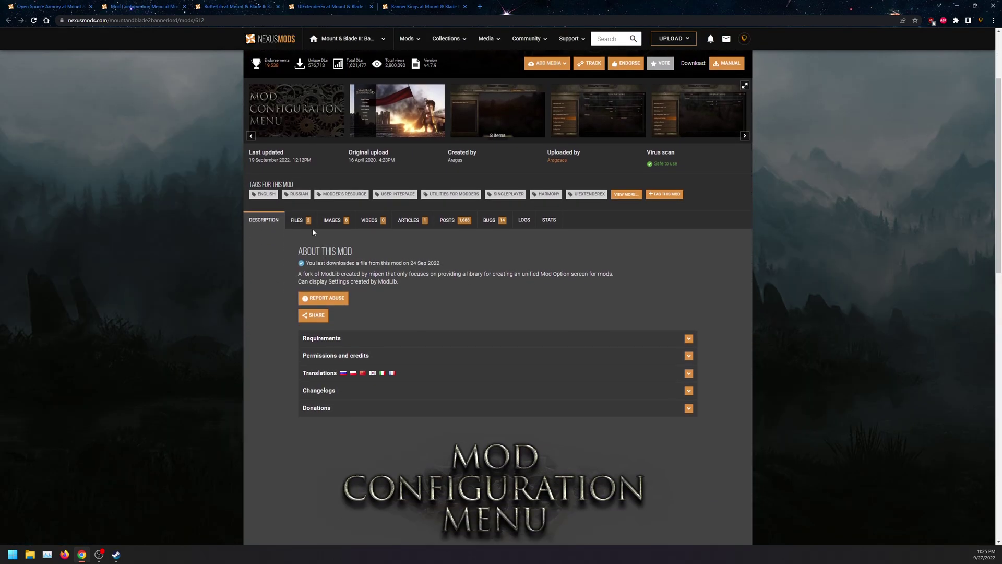
pyautogui.click(311, 223)
pyautogui.scroll(-1, 315, 231)
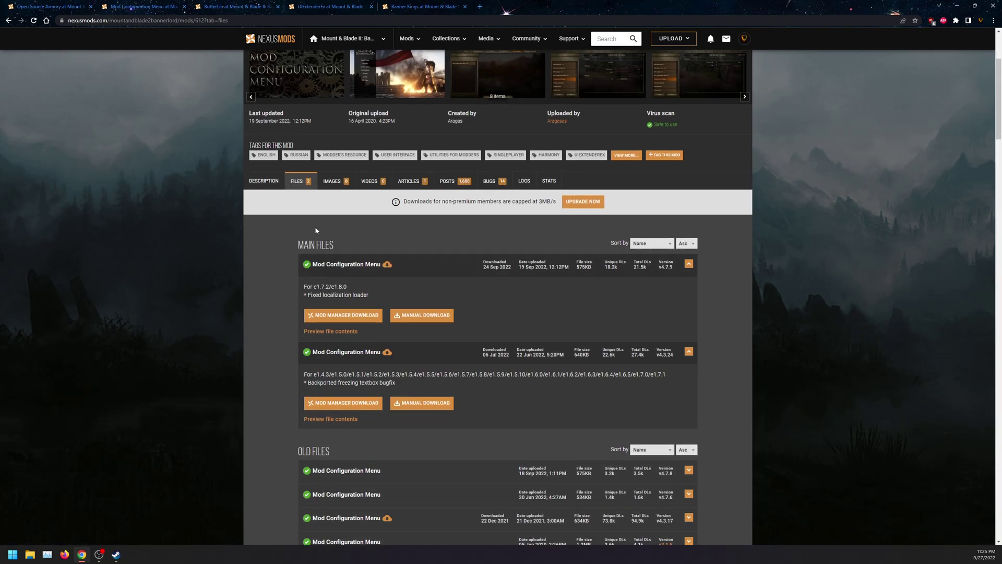
# Review the main files of the Open Source Armory mod, return to the Banner Kings page and minimize the browser
pyautogui.click(49, 4)
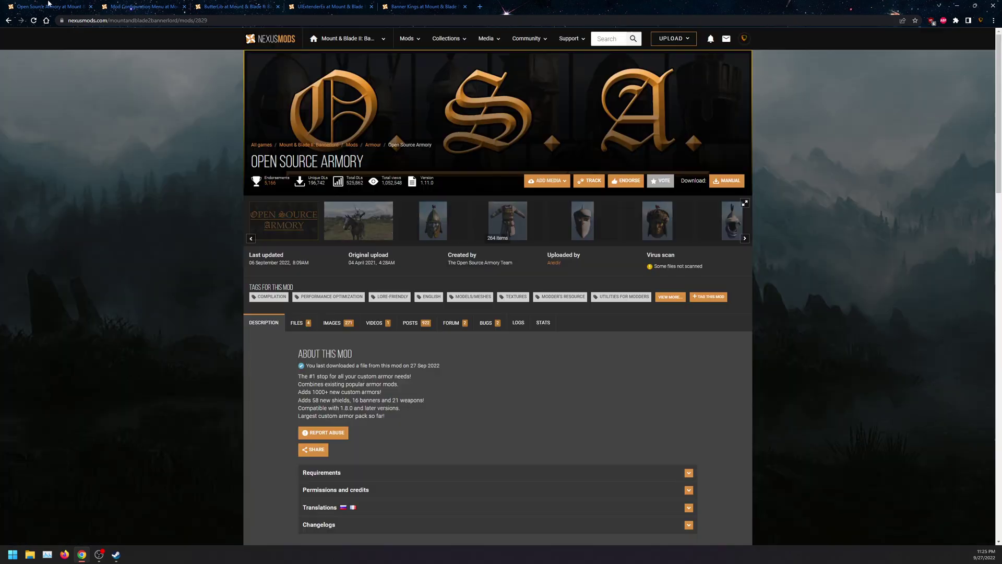
pyautogui.scroll(-2, 222, 308)
pyautogui.click(303, 218)
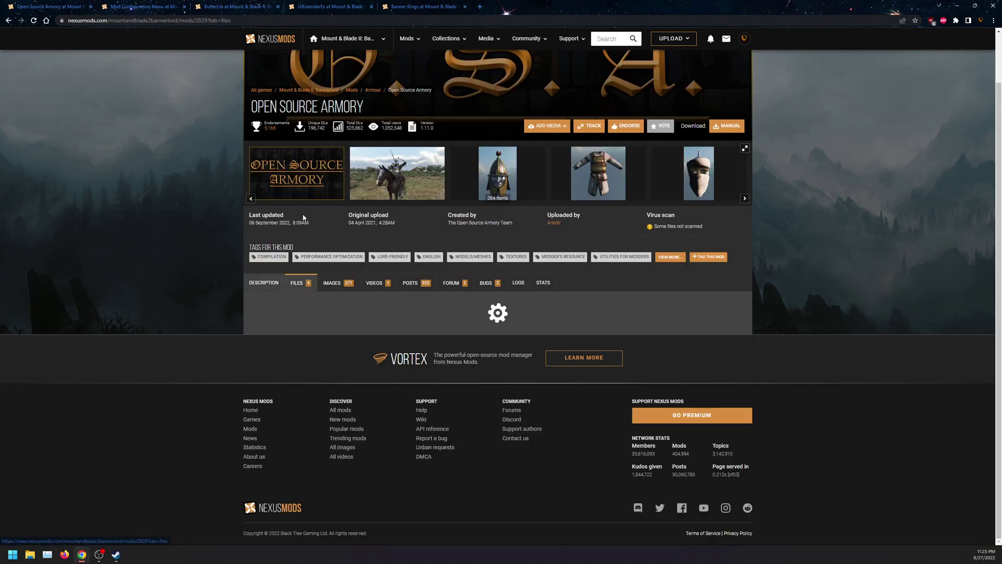
pyautogui.scroll(-4, 246, 359)
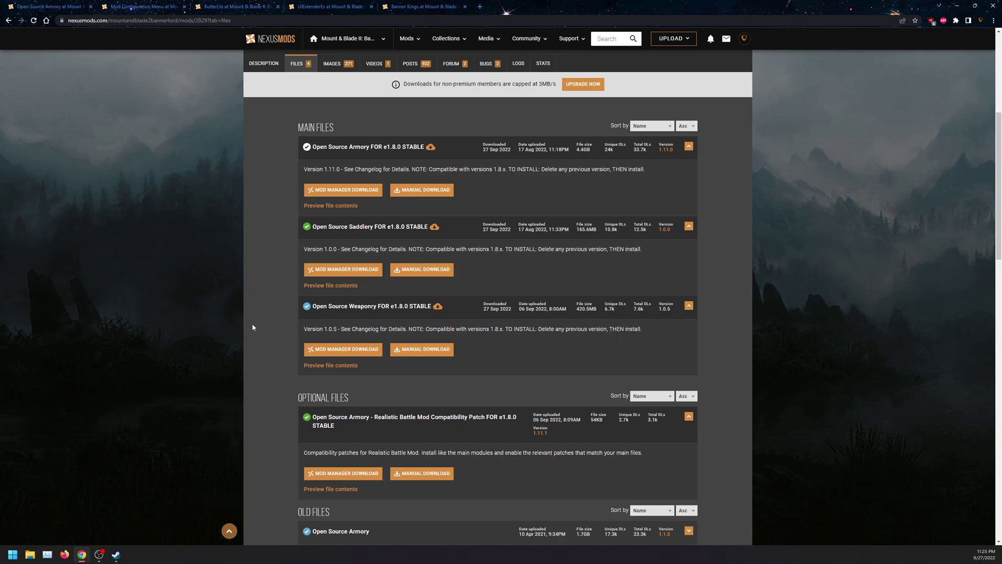
pyautogui.click(410, 6)
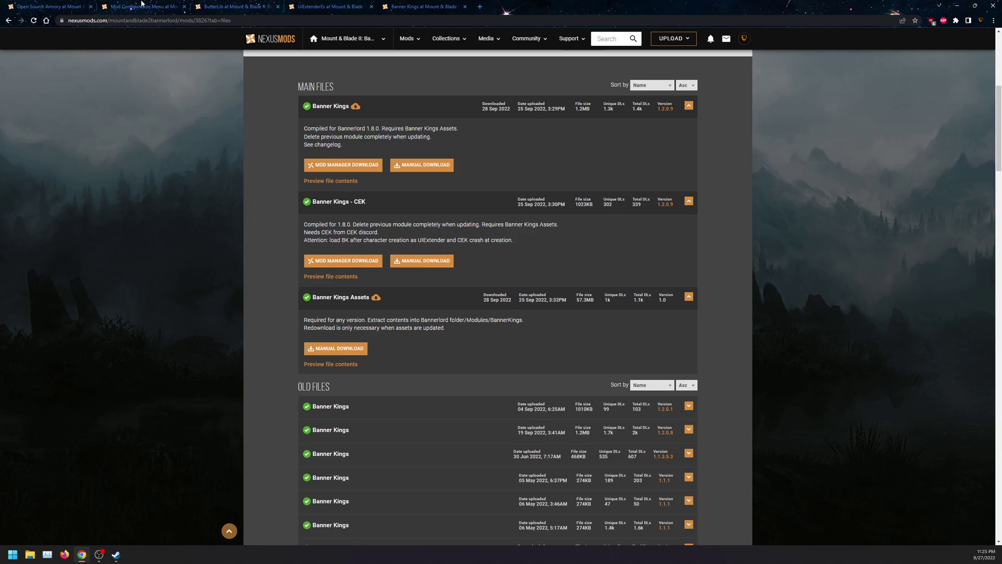
pyautogui.click(957, 5)
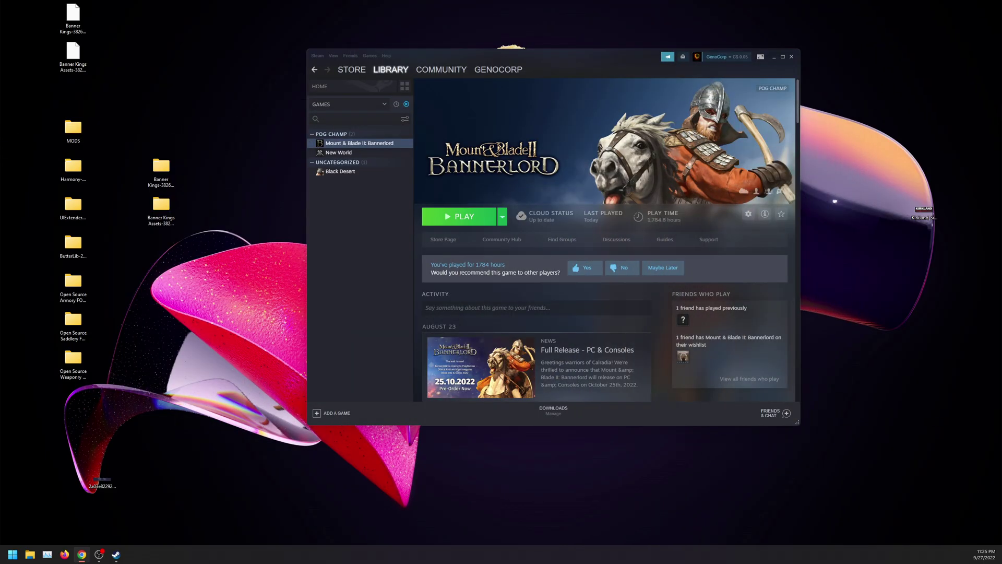
# Look over the extracted mod folders on the desktop and the downloaded archives inside the MODS folder
pyautogui.moveTo(176, 94); pyautogui.dragTo(24, 420)
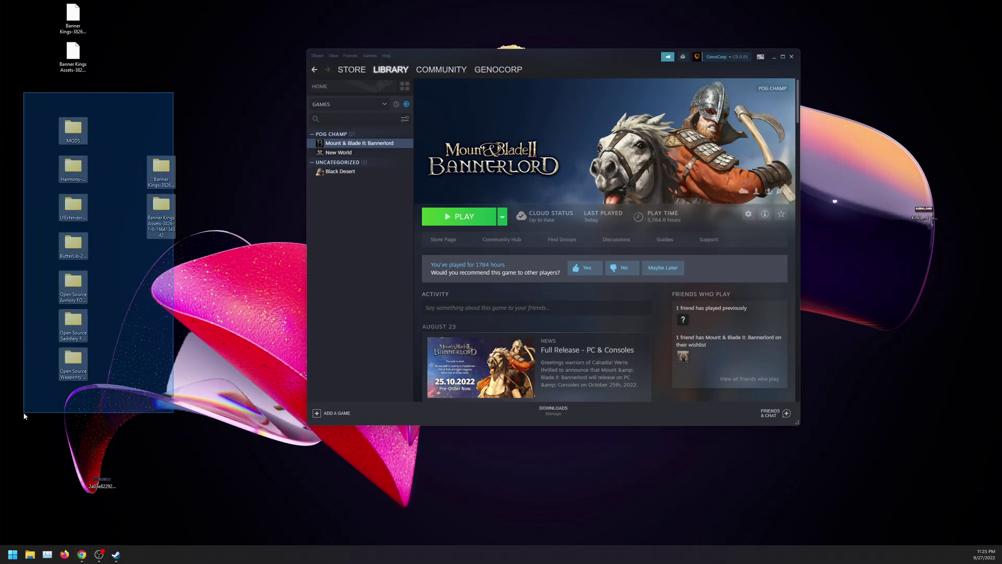
pyautogui.moveTo(110, 116); pyautogui.dragTo(59, 395)
pyautogui.click(133, 405)
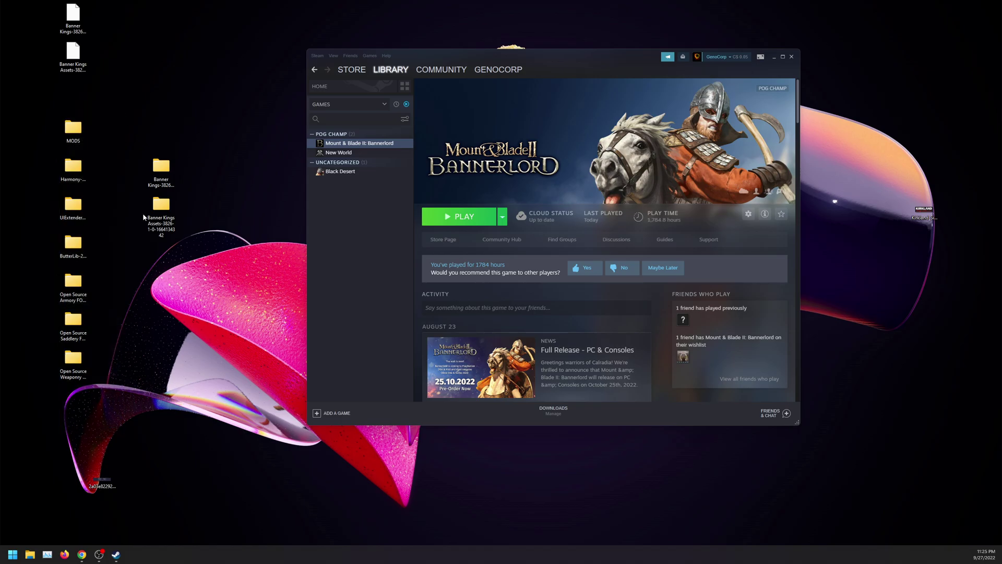
pyautogui.doubleClick(68, 128)
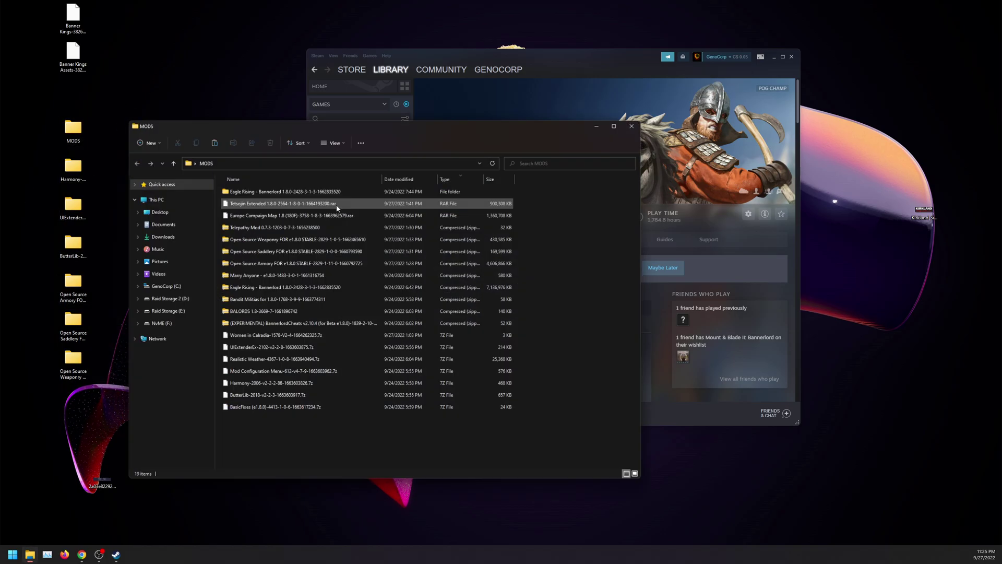
pyautogui.click(272, 239)
pyautogui.click(636, 124)
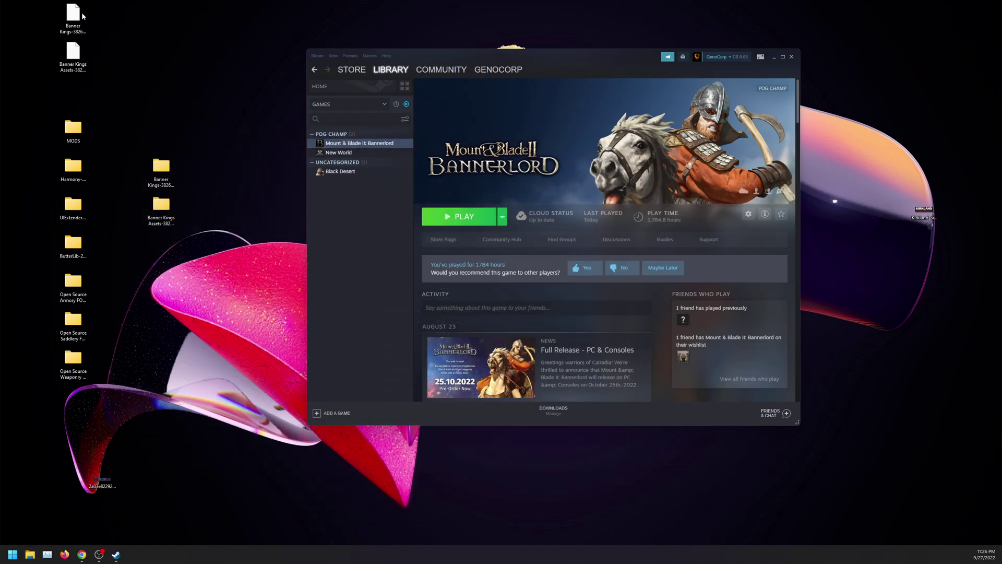
# Check the file type of the Banner Kings archive on the desktop in its properties
pyautogui.moveTo(123, 1); pyautogui.dragTo(52, 74)
pyautogui.click(108, 74)
pyautogui.click(74, 21)
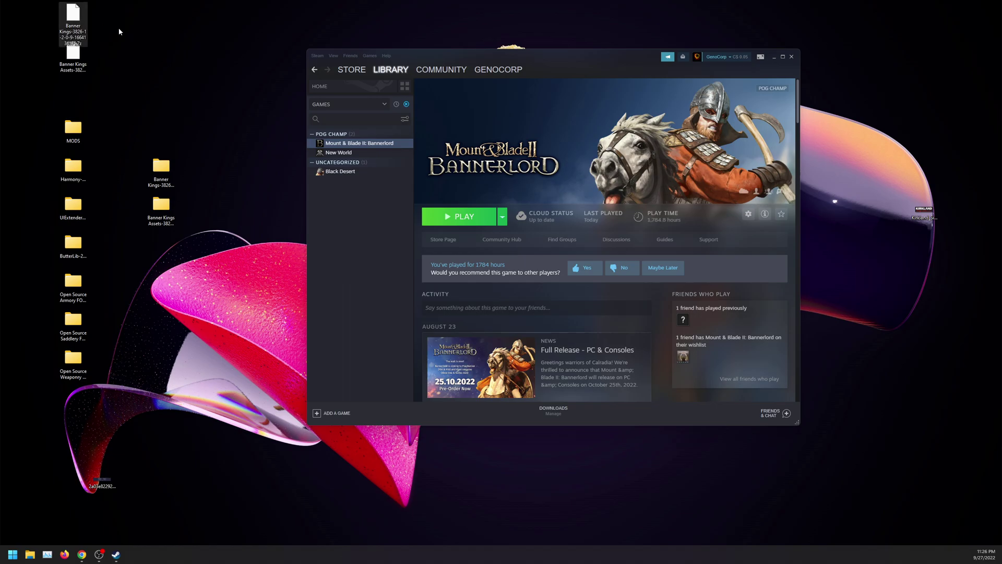
pyautogui.rightClick(76, 22)
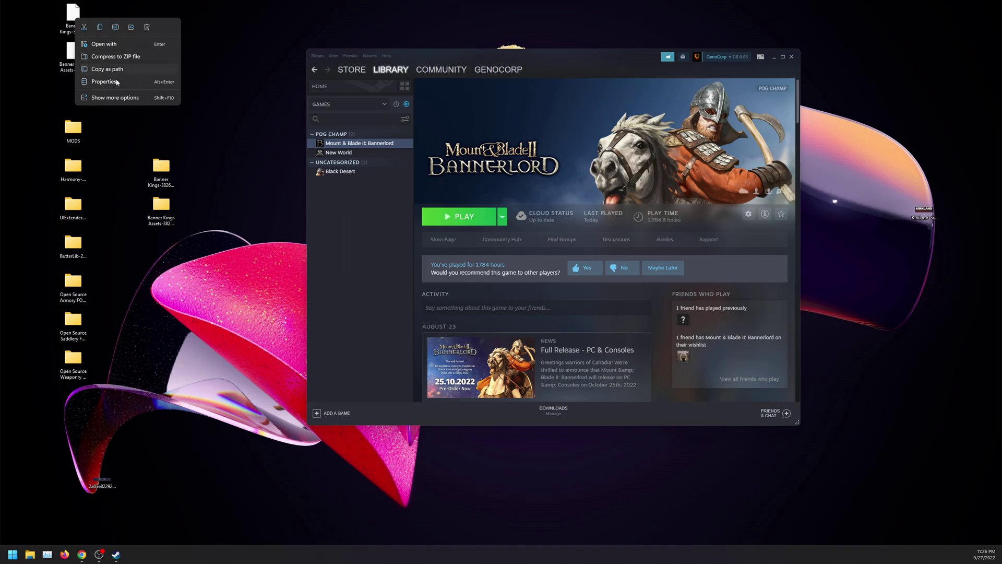
pyautogui.click(120, 98)
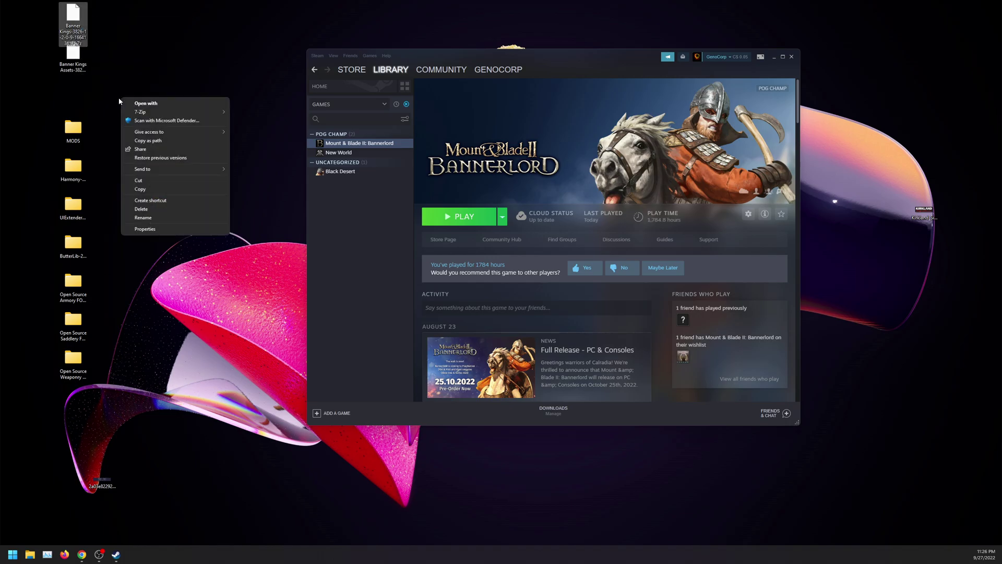
pyautogui.click(163, 230)
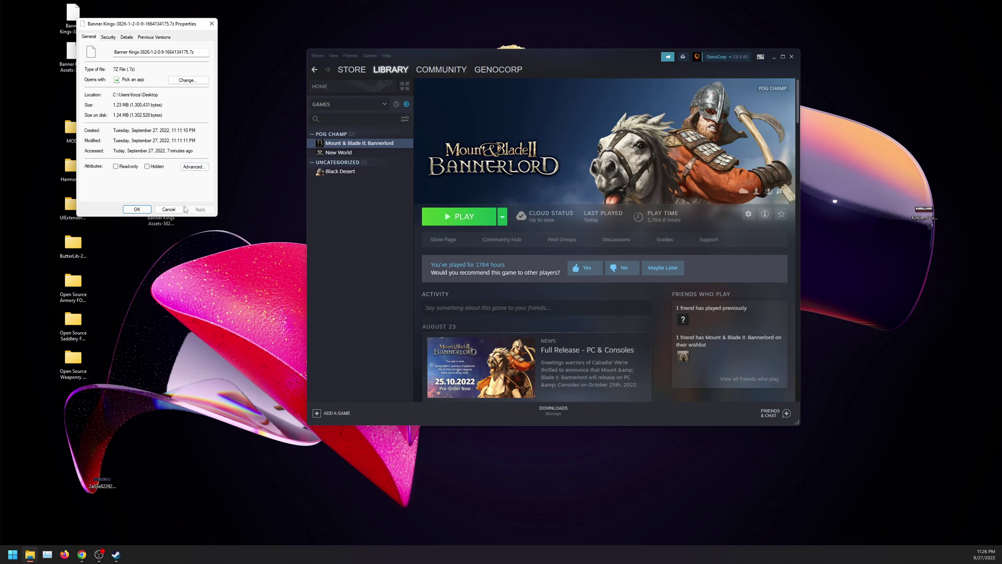
pyautogui.click(139, 209)
# Look over the 7-Zip options for the Banner Kings archive and move its extracted folder level with the MODS folder on the desktop
pyautogui.rightClick(70, 18)
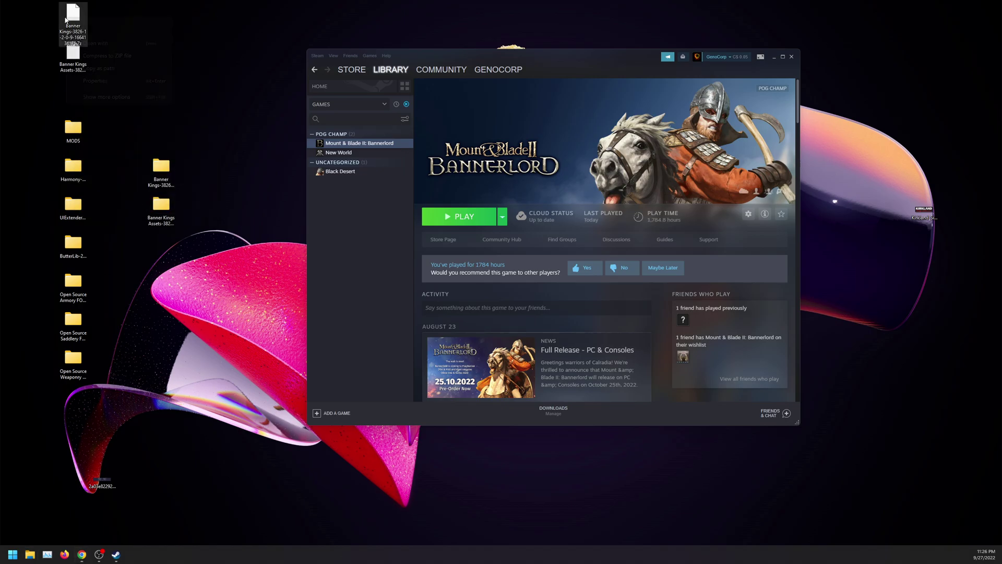
pyautogui.click(108, 97)
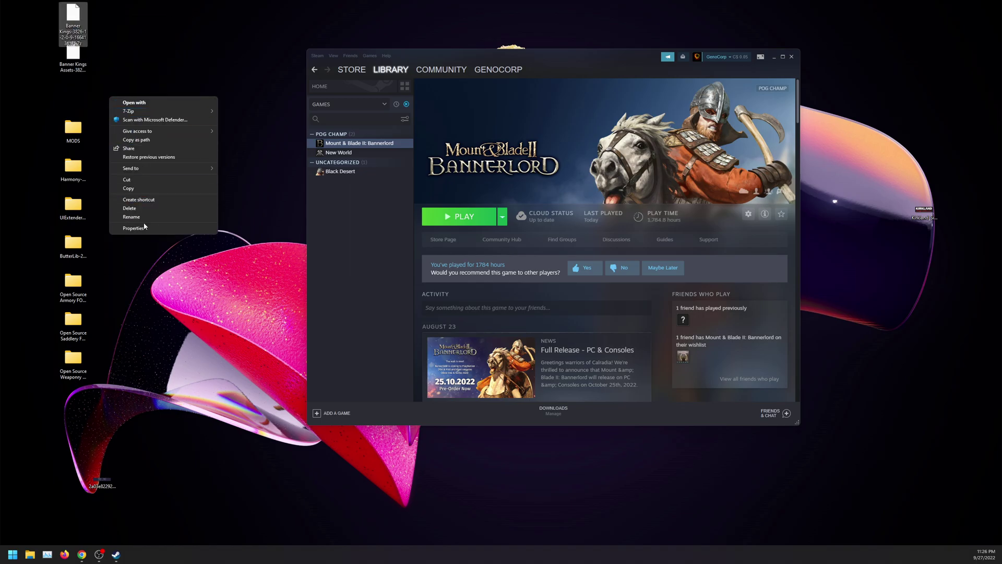
pyautogui.moveTo(149, 114)
pyautogui.rightClick(82, 33)
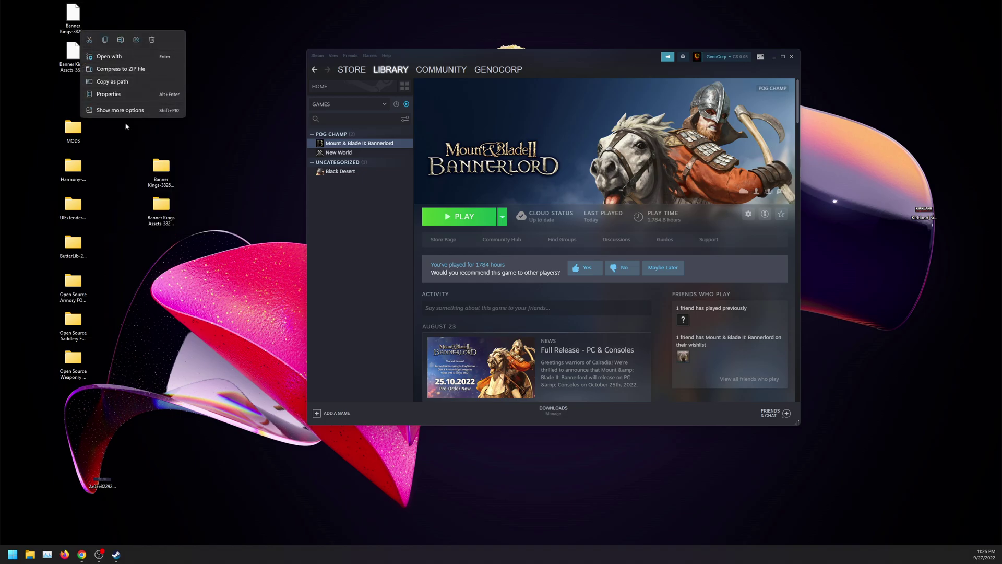
pyautogui.click(120, 82)
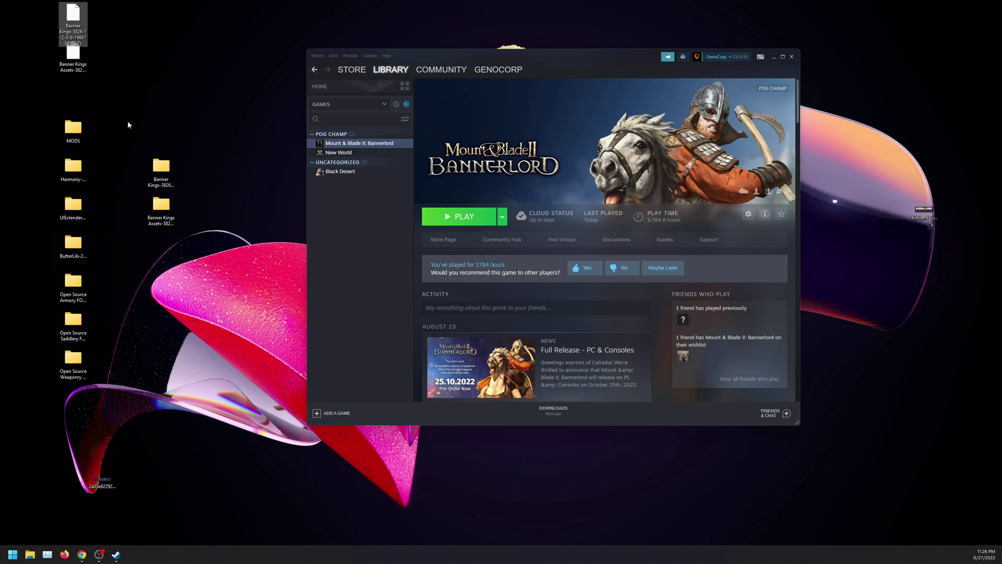
pyautogui.moveTo(127, 120); pyautogui.dragTo(202, 200)
pyautogui.moveTo(166, 173); pyautogui.dragTo(192, 131)
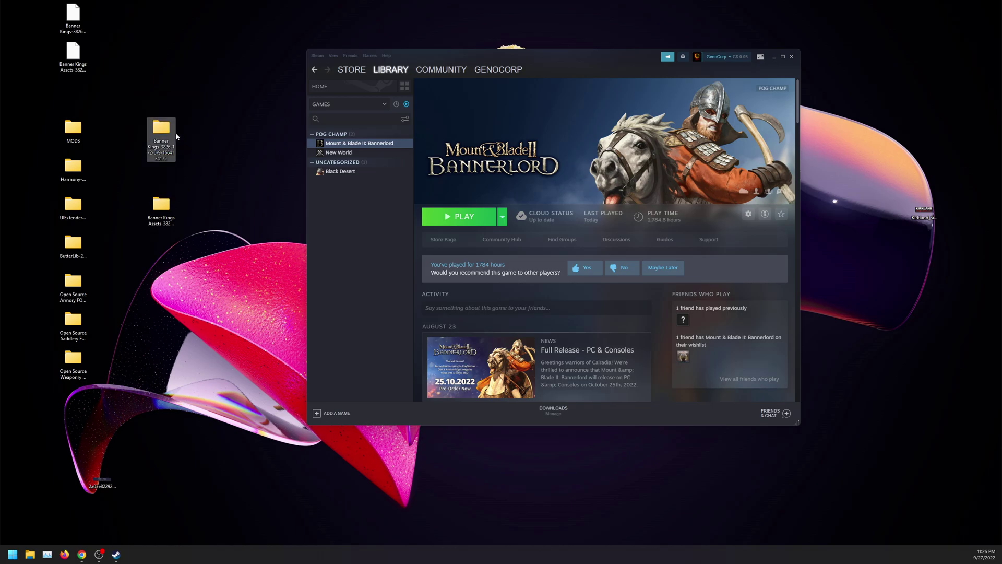
# Try to open the Banner Kings archive directly, expand the list of suggested apps and dismiss the choice
pyautogui.doubleClick(85, 20)
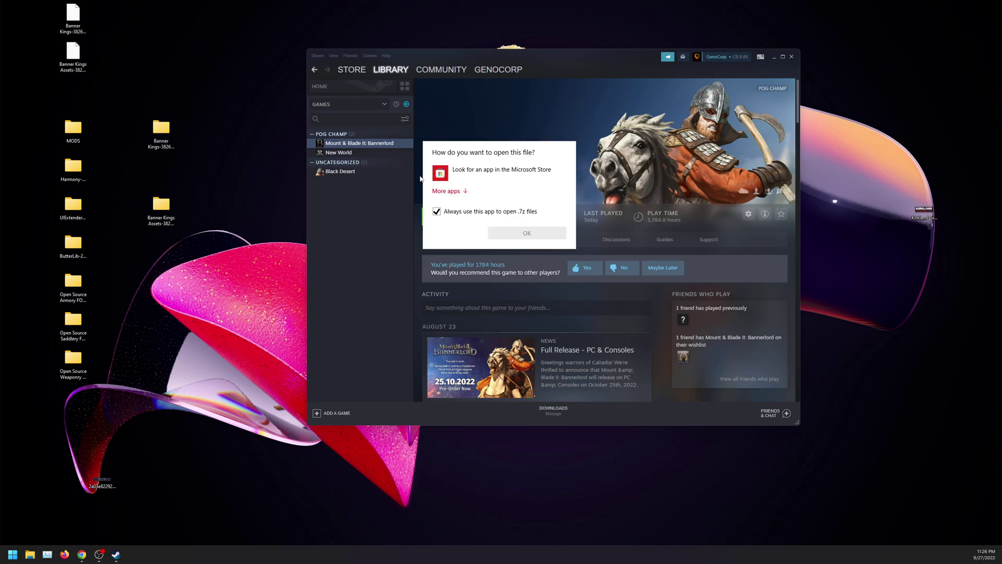
pyautogui.click(447, 191)
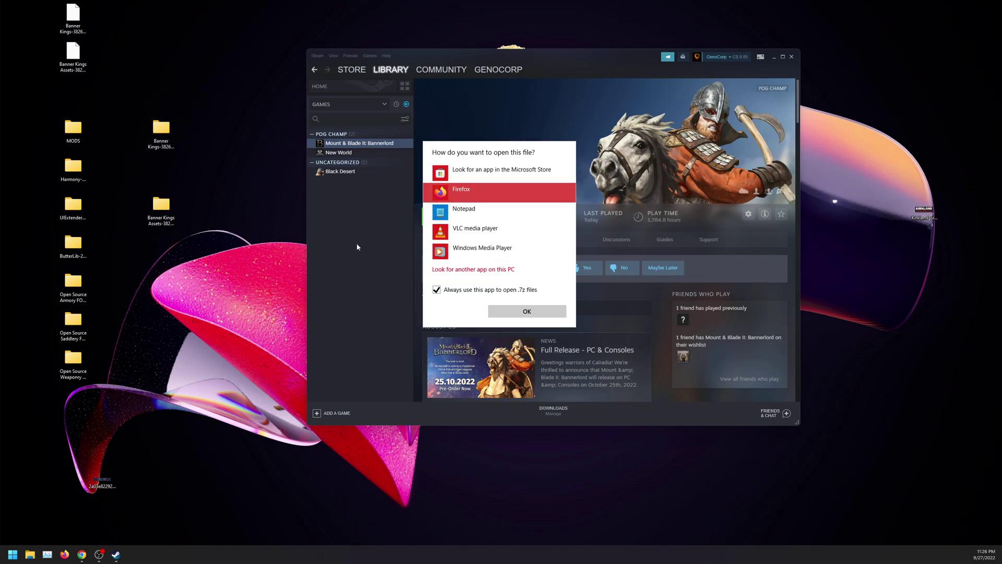
pyautogui.press('Escape')
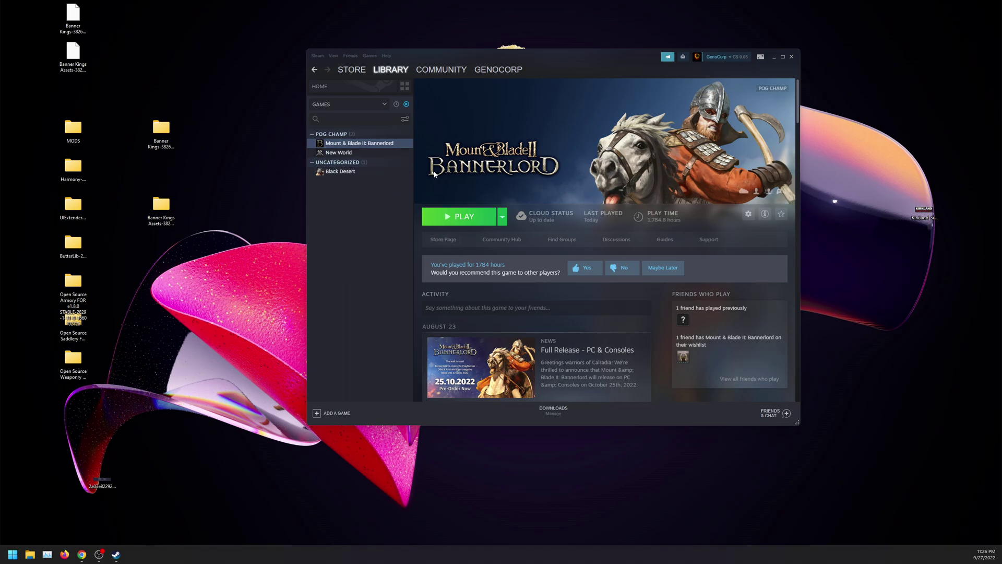
# Browse to Mount & Blade II: Bannerlord's local files from its Steam properties and move the properties window clear of the folder
pyautogui.rightClick(393, 144)
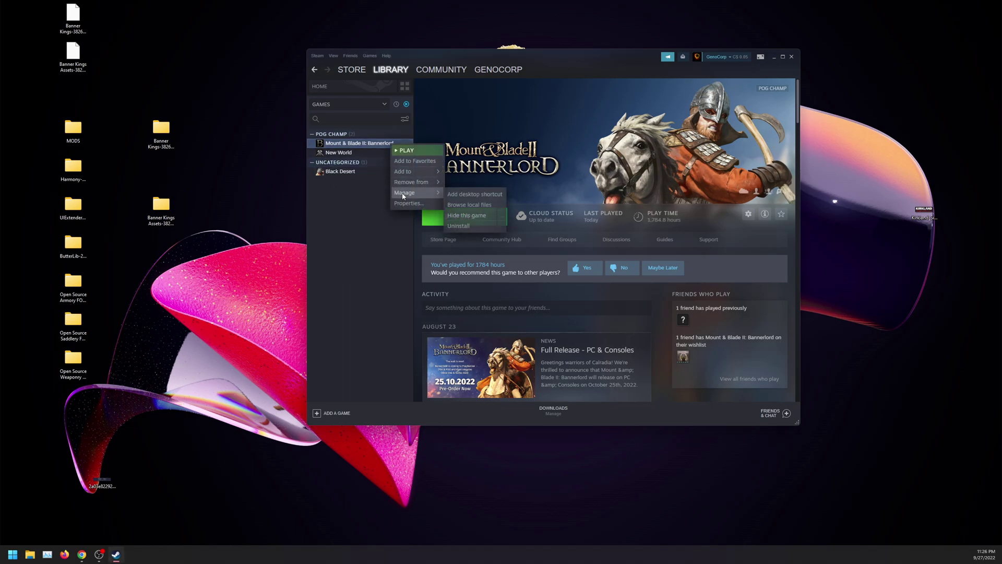
pyautogui.click(169, 272)
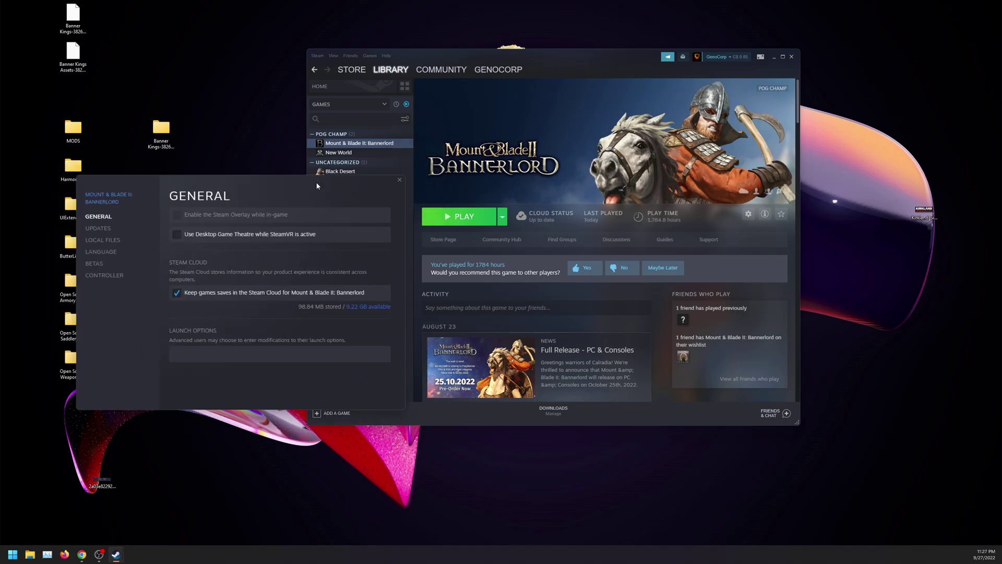
pyautogui.click(102, 240)
pyautogui.click(352, 222)
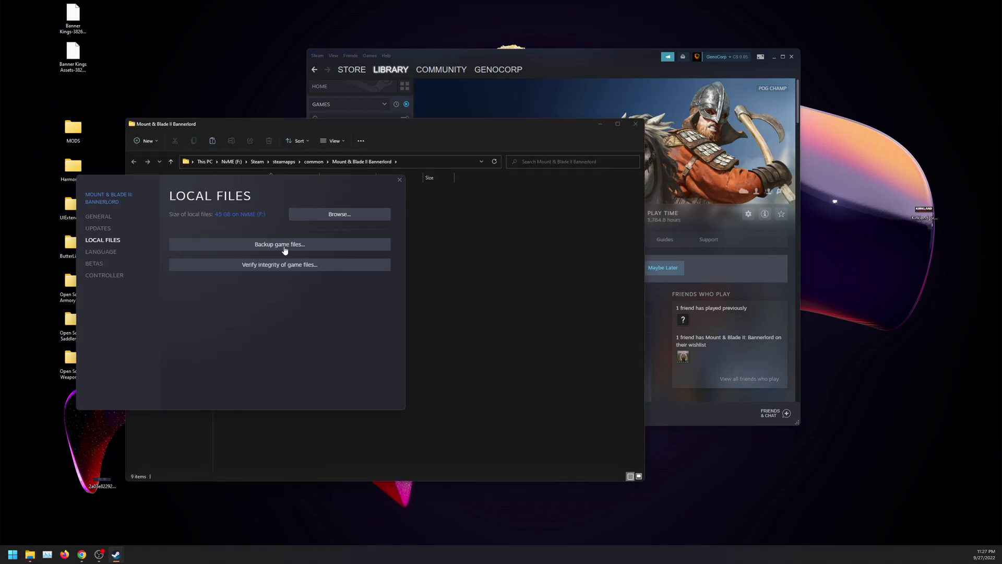
pyautogui.click(380, 212)
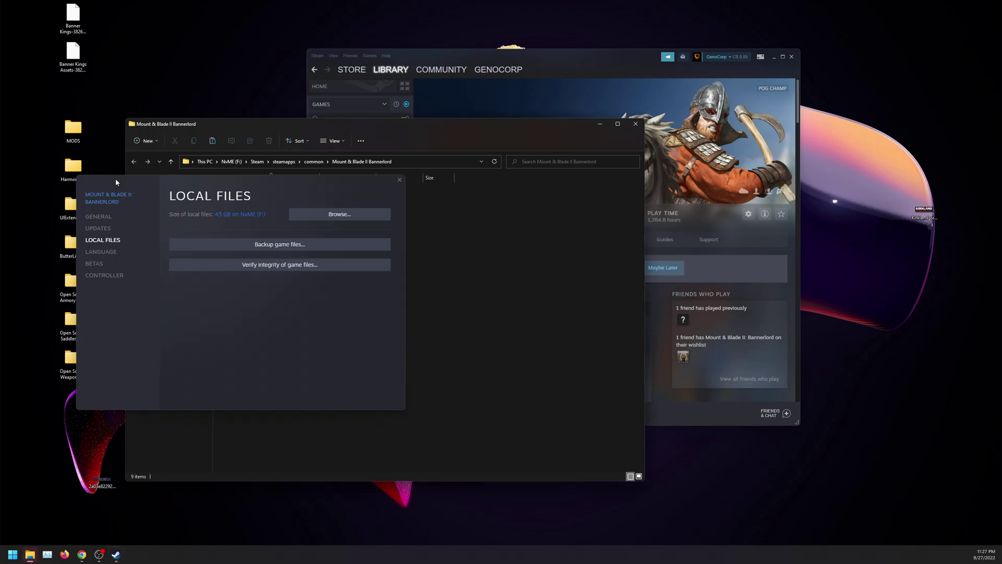
pyautogui.moveTo(116, 182); pyautogui.dragTo(647, 217)
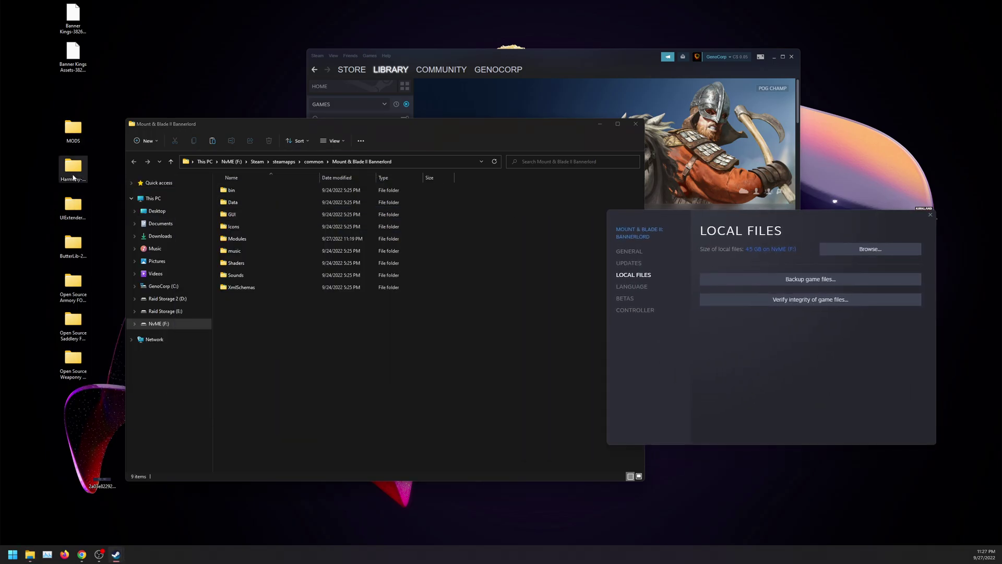
# Open the extracted Harmony folder beside the game's installation folder and go into its Modules subfolder
pyautogui.doubleClick(73, 178)
pyautogui.moveTo(225, 124); pyautogui.dragTo(561, 128)
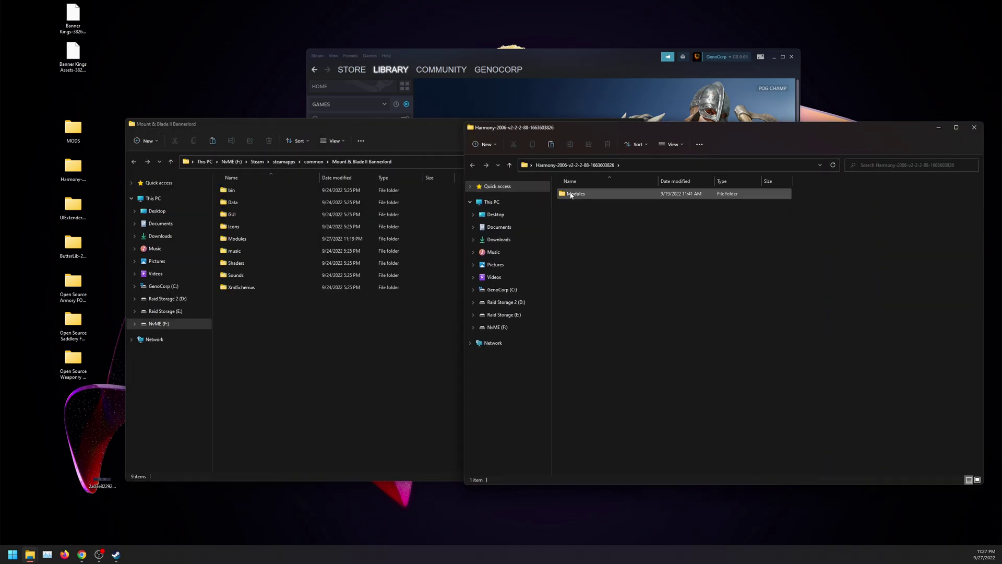
pyautogui.moveTo(571, 195); pyautogui.dragTo(621, 207)
pyautogui.doubleClick(603, 193)
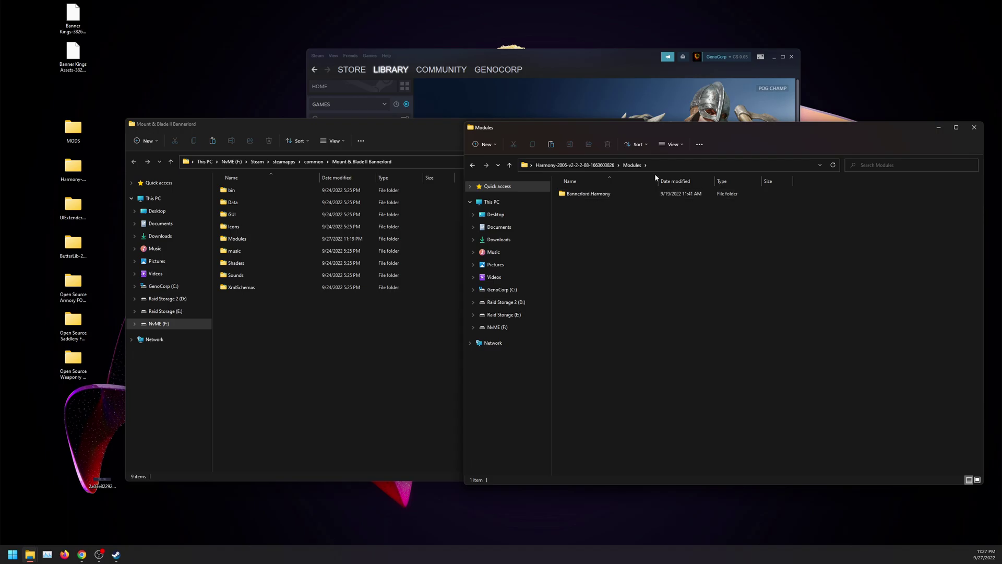
# Copy the Bannerlord.Harmony folder into the game's Modules folder and close the Harmony window
pyautogui.doubleClick(280, 239)
pyautogui.click(696, 273)
pyautogui.moveTo(587, 194); pyautogui.dragTo(256, 393)
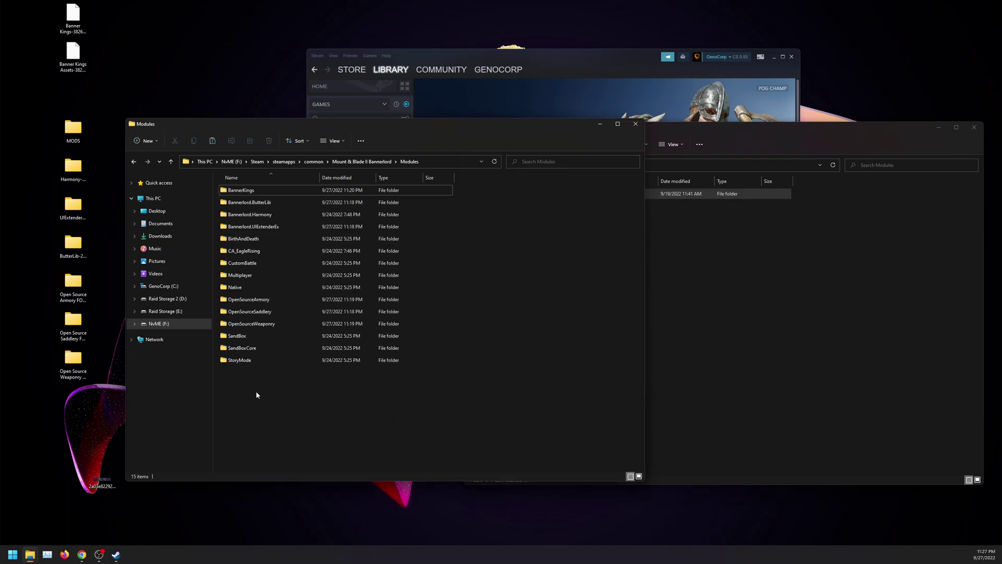
pyautogui.click(497, 212)
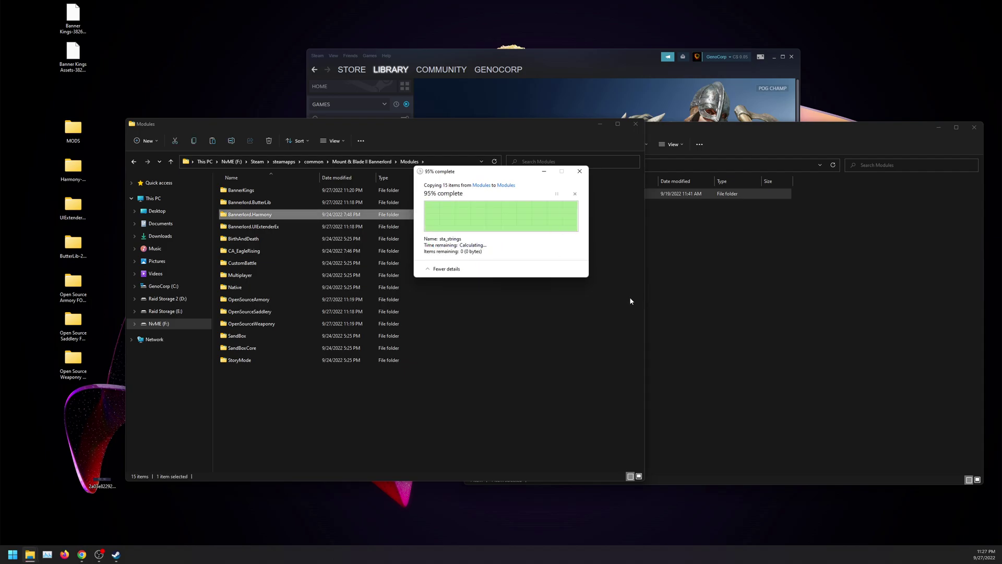
pyautogui.click(735, 334)
pyautogui.click(975, 127)
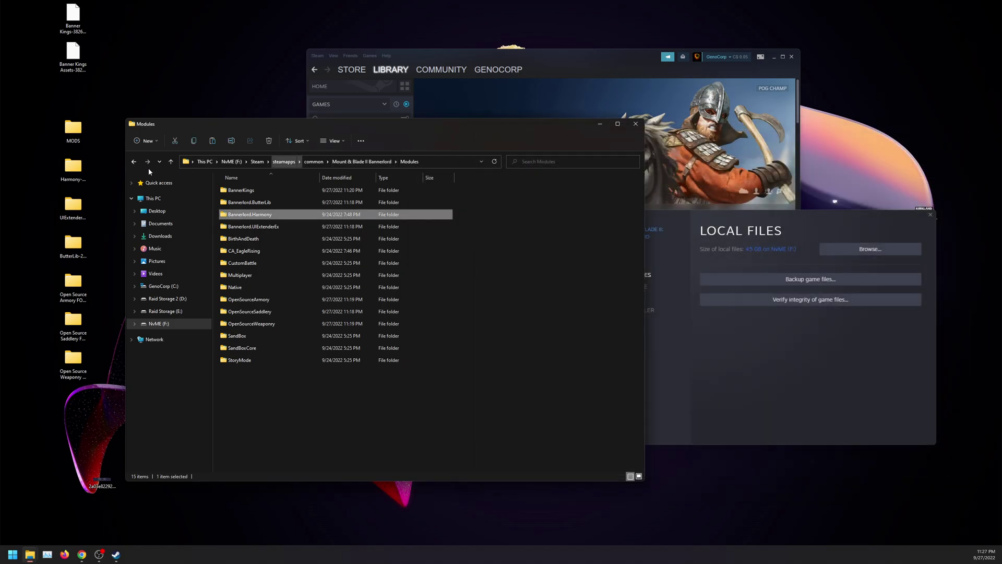
# View the contents of the extracted UIExtenderEx folder and close it
pyautogui.click(71, 199)
pyautogui.doubleClick(71, 198)
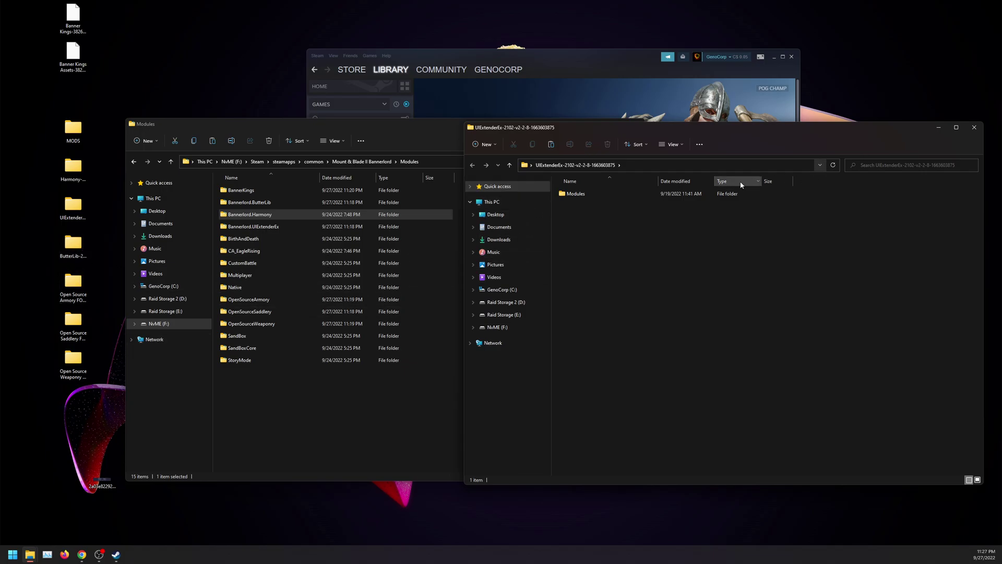
pyautogui.click(974, 127)
# Examine the folder structure of the extracted Open Source Armory mod, including inside OpenSourceArmory, and close its window
pyautogui.moveTo(81, 289); pyautogui.dragTo(229, 286)
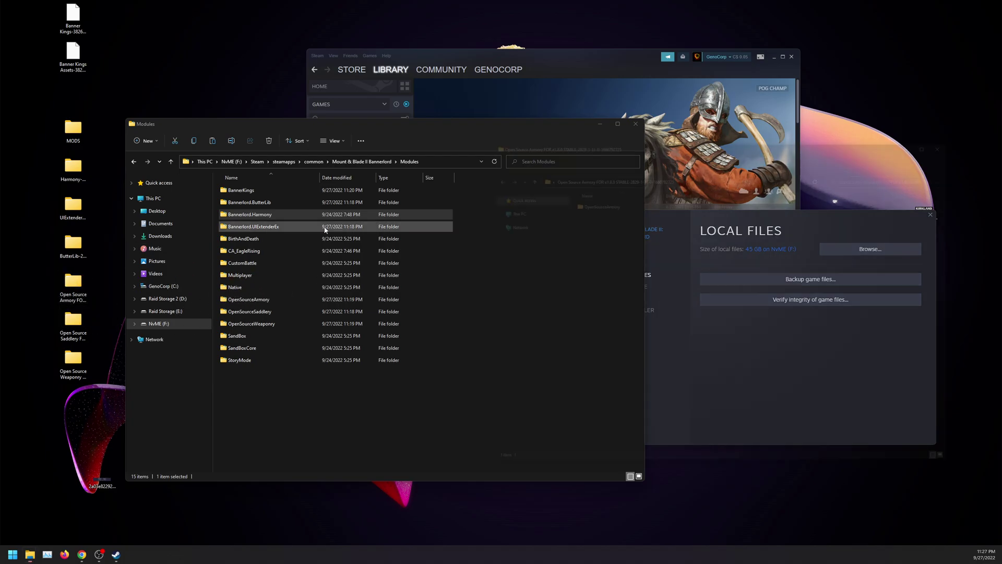
pyautogui.doubleClick(605, 197)
pyautogui.hotkey('alt', 'Left')
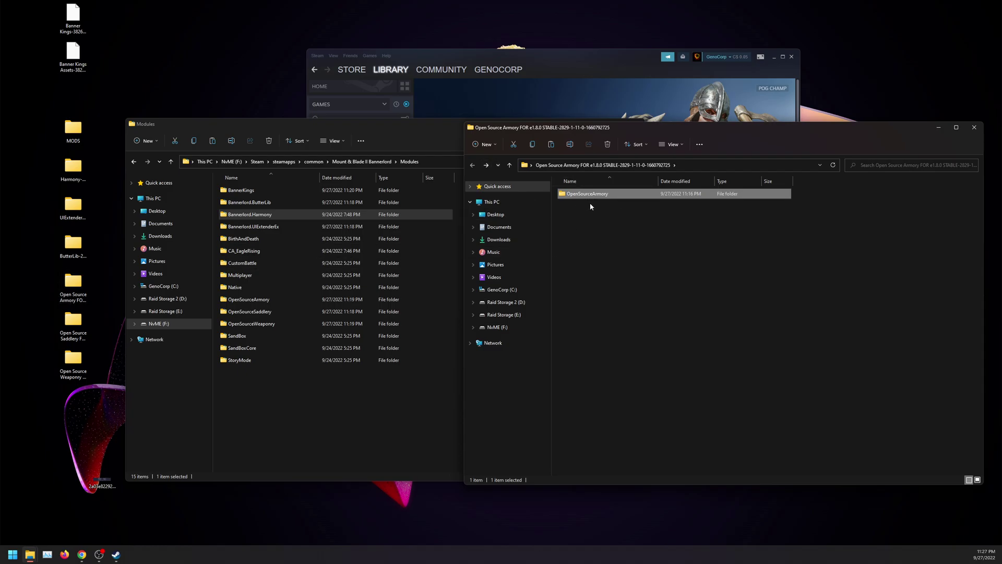
pyautogui.doubleClick(647, 197)
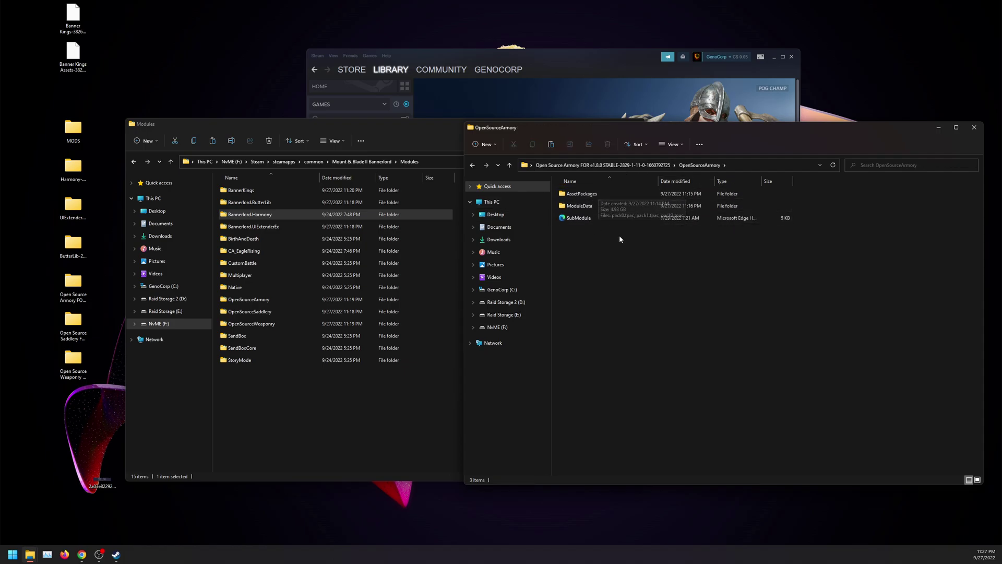
pyautogui.click(472, 165)
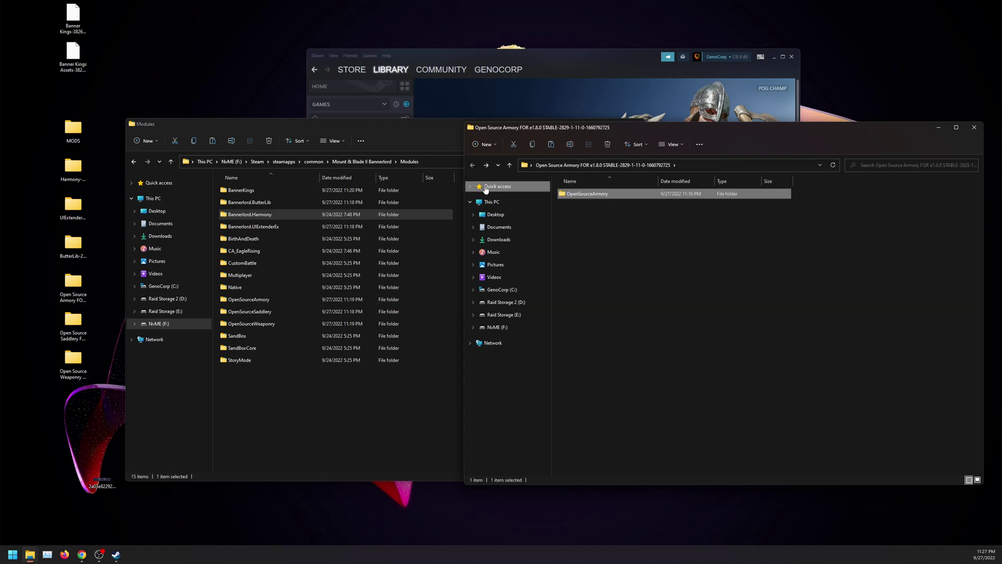
pyautogui.click(627, 225)
pyautogui.click(974, 127)
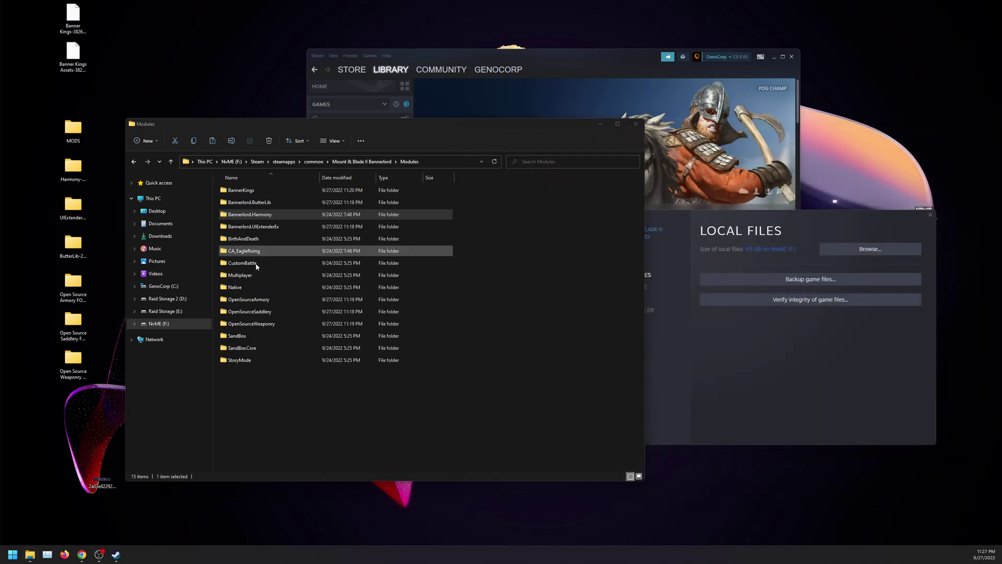
# Look over the mod folders installed in the game's Modules folder and close the folder window
pyautogui.hotkey('ctrl', 'a')
pyautogui.click(309, 353)
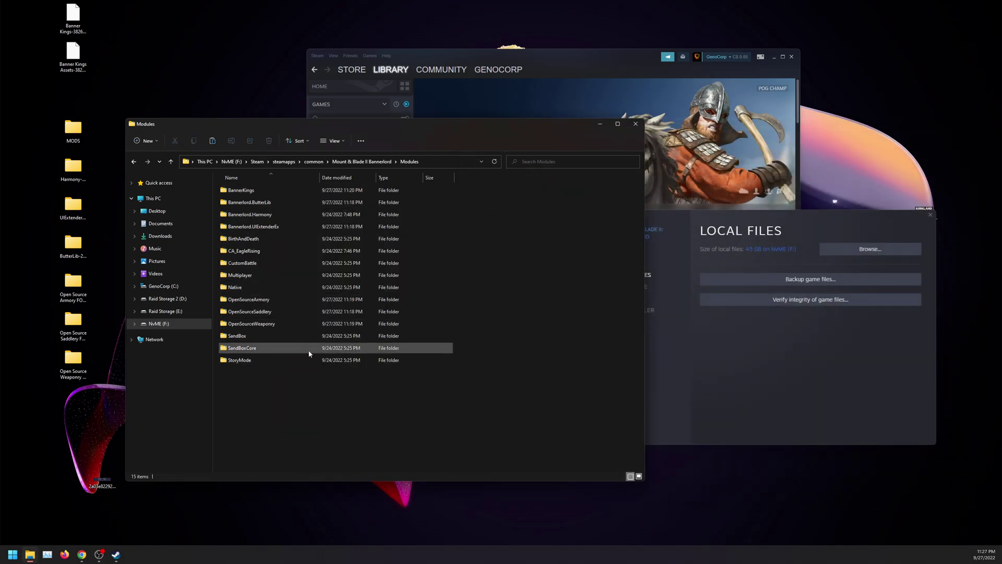
pyautogui.click(309, 300)
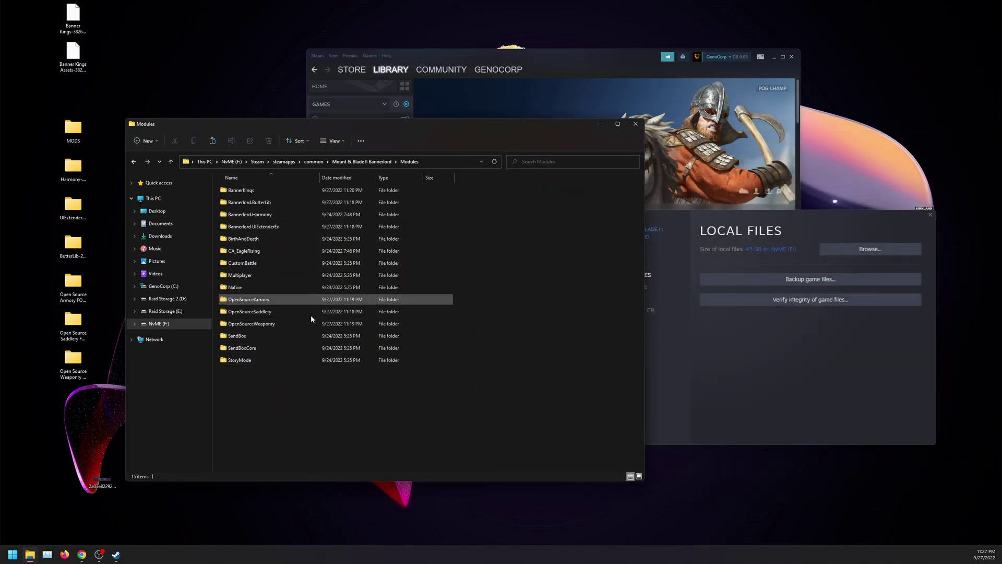
pyautogui.click(238, 371)
pyautogui.click(249, 254)
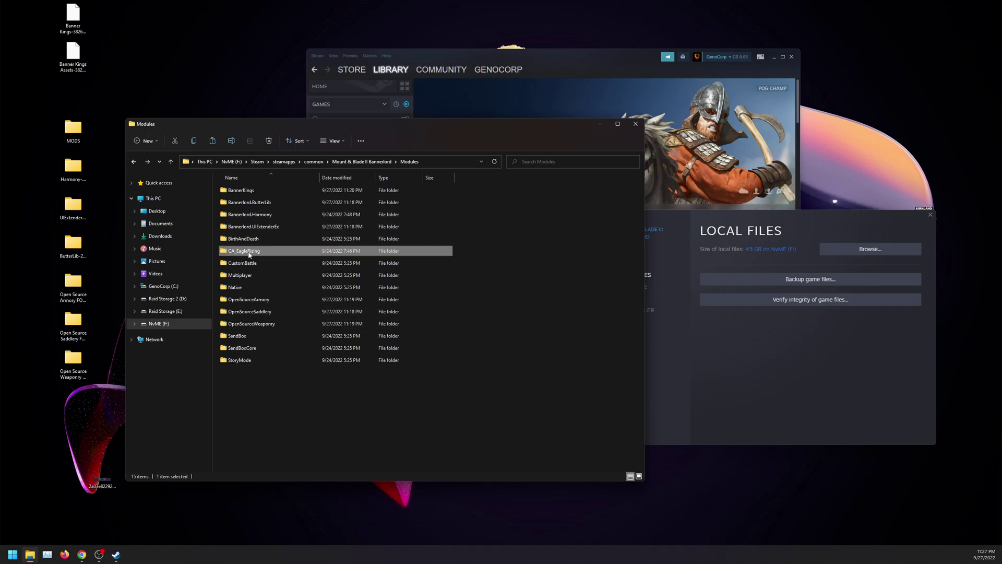
pyautogui.click(296, 404)
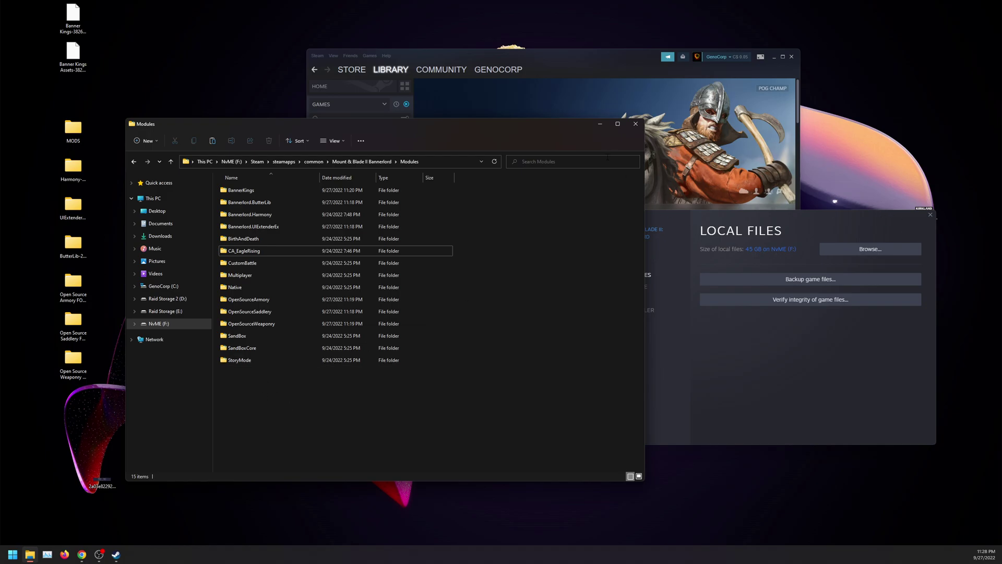
pyautogui.hotkey('ctrl', 'a')
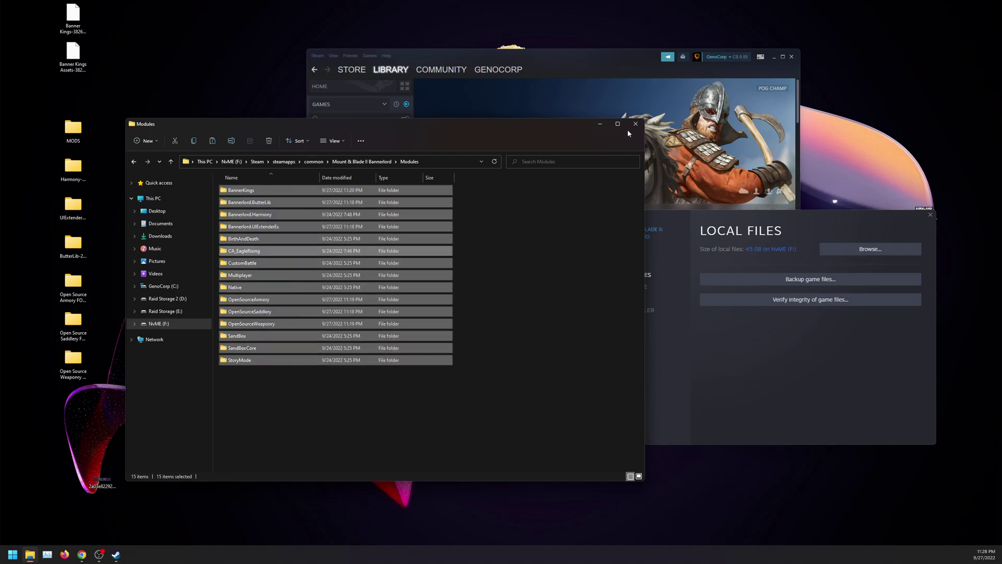
pyautogui.click(636, 124)
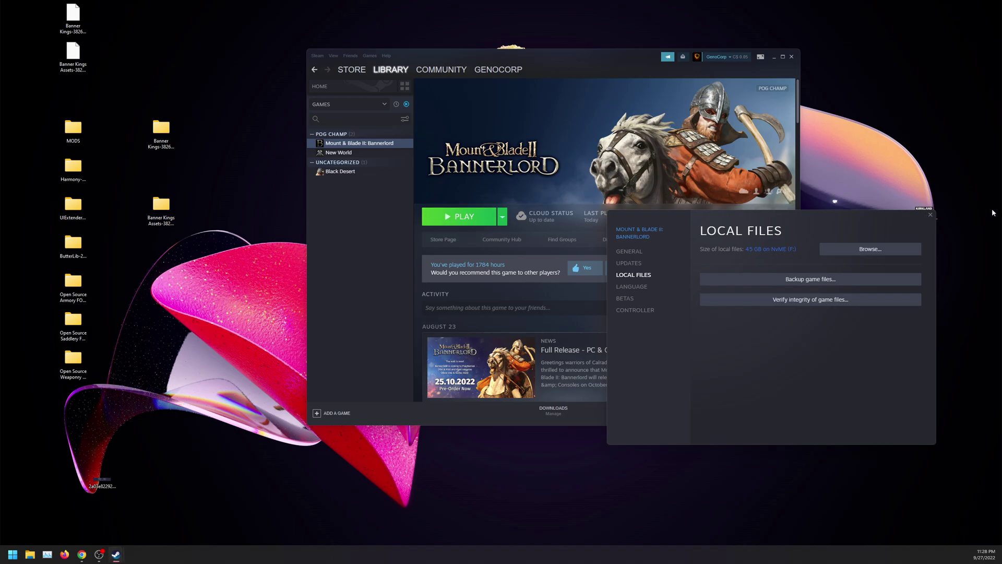
# Close the game's properties, launch Mount & Blade II: Bannerlord and bring up the launcher's singleplayer mod list
pyautogui.click(931, 215)
pyautogui.click(462, 219)
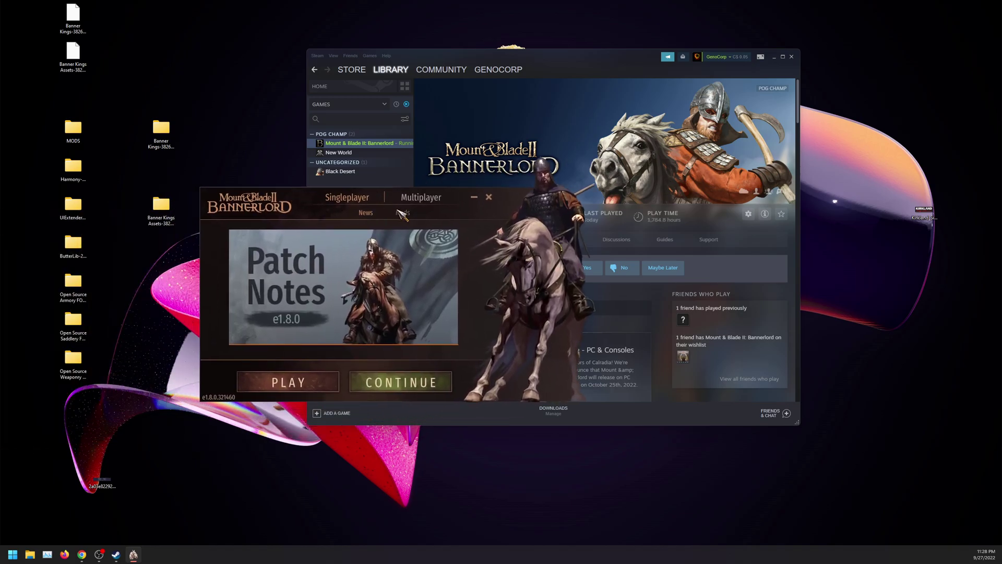
pyautogui.click(403, 213)
pyautogui.scroll(-3, 279, 298)
pyautogui.scroll(3, 234, 266)
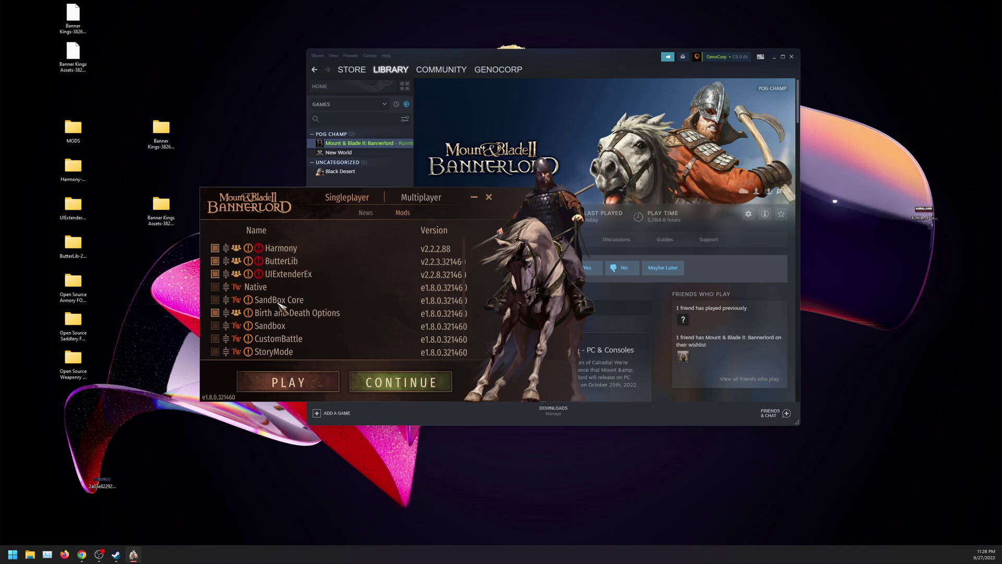
# Disable Harmony, ButterLib and UIExtenderEx, and enable CA_EagleRising to test how the launcher handles mod dependencies
pyautogui.click(214, 256)
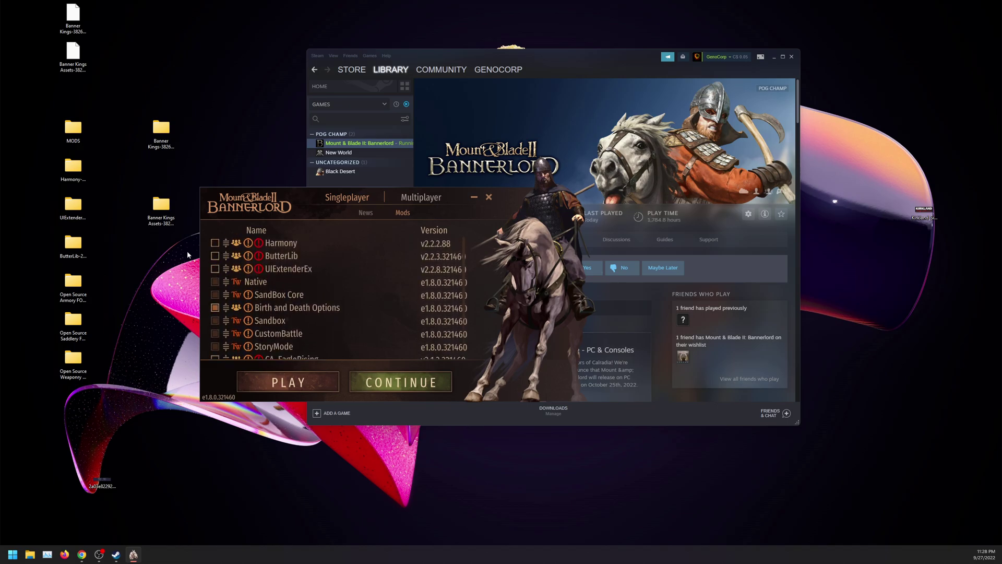
pyautogui.scroll(-3, 229, 298)
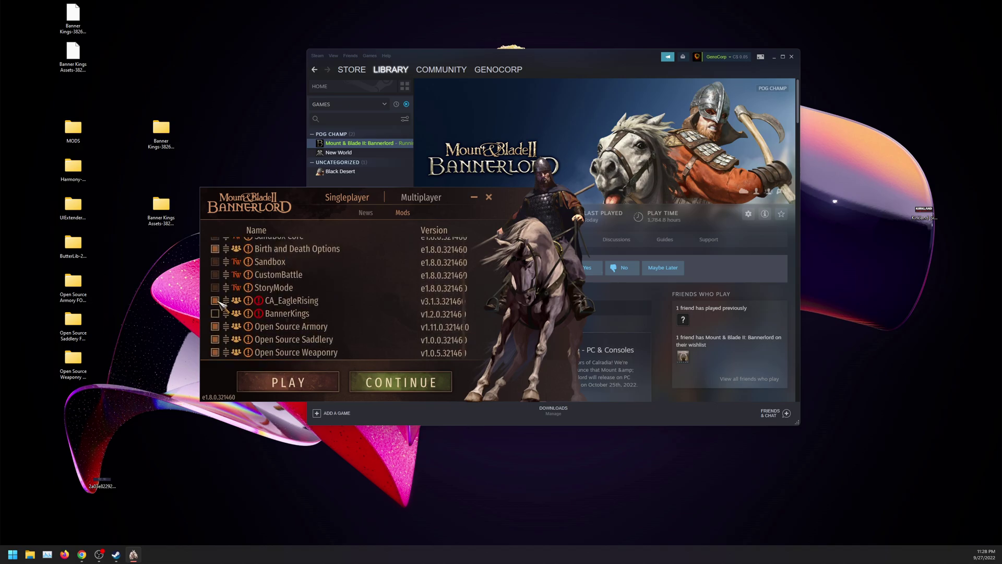
pyautogui.scroll(3, 272, 309)
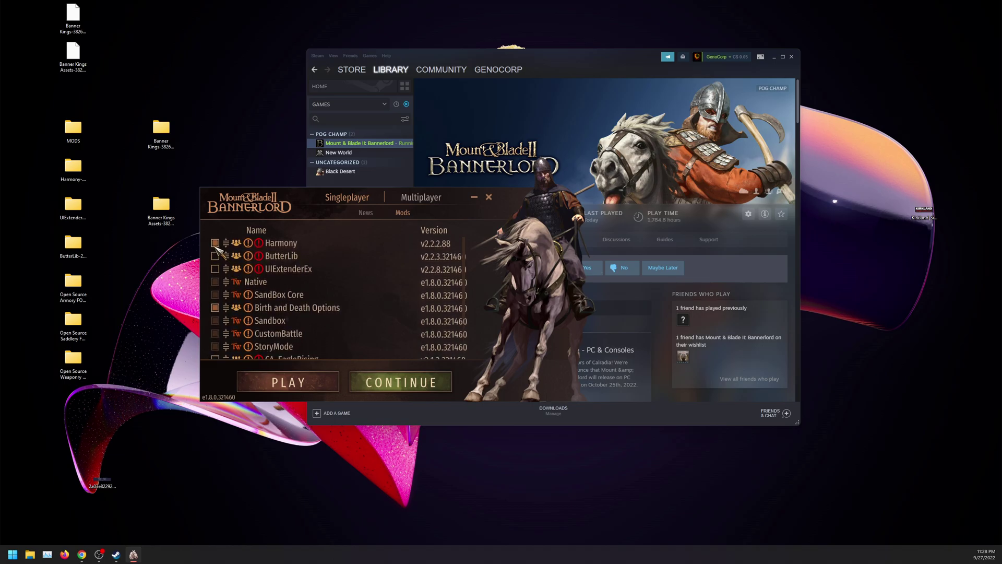
pyautogui.scroll(-1, 282, 294)
pyautogui.scroll(-1, 282, 294)
pyautogui.click(215, 303)
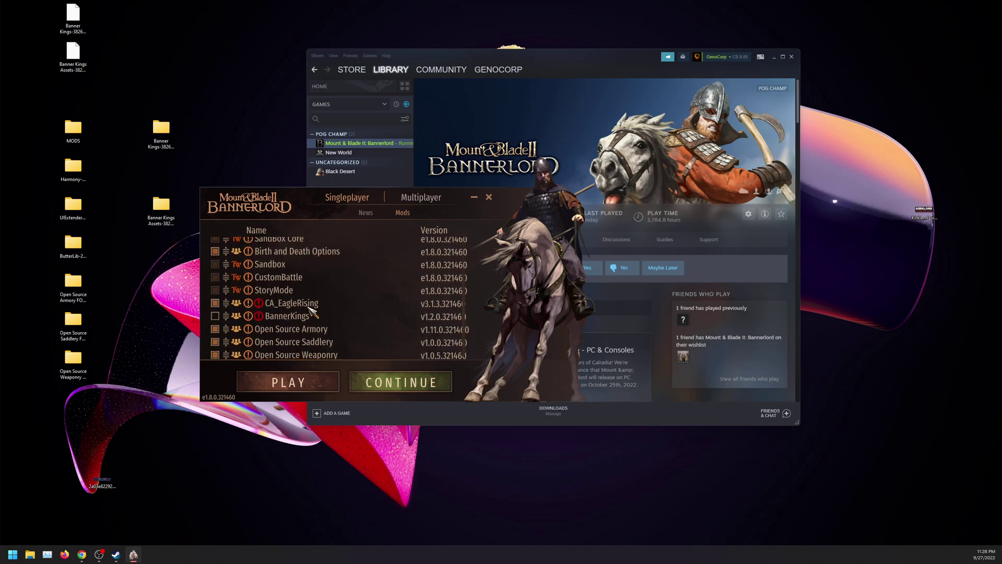
# Disable Harmony and switch CA_EagleRising on and off again to recheck its dependency handling
pyautogui.scroll(3, 314, 314)
pyautogui.click(215, 243)
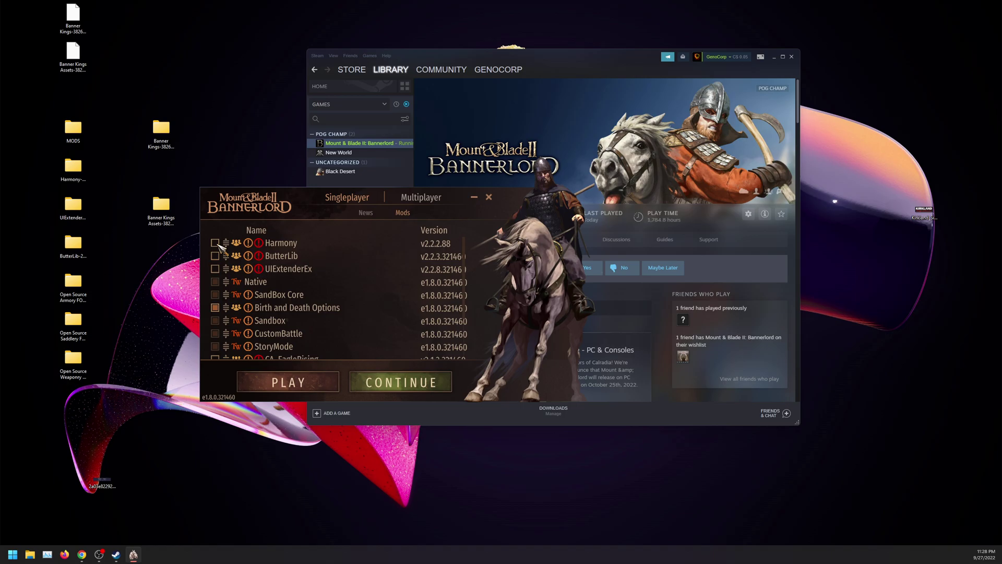
pyautogui.scroll(-3, 228, 265)
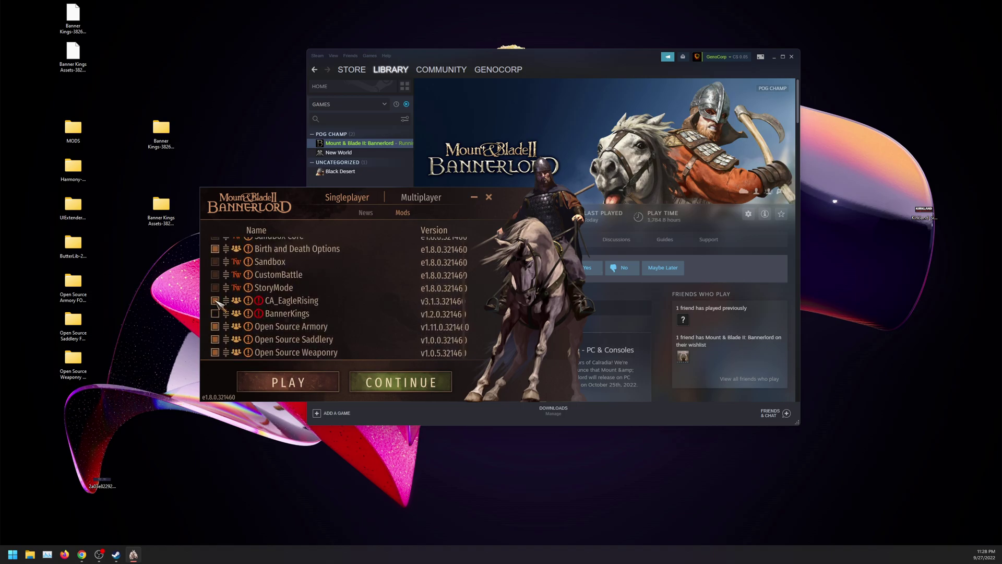
pyautogui.scroll(3, 313, 292)
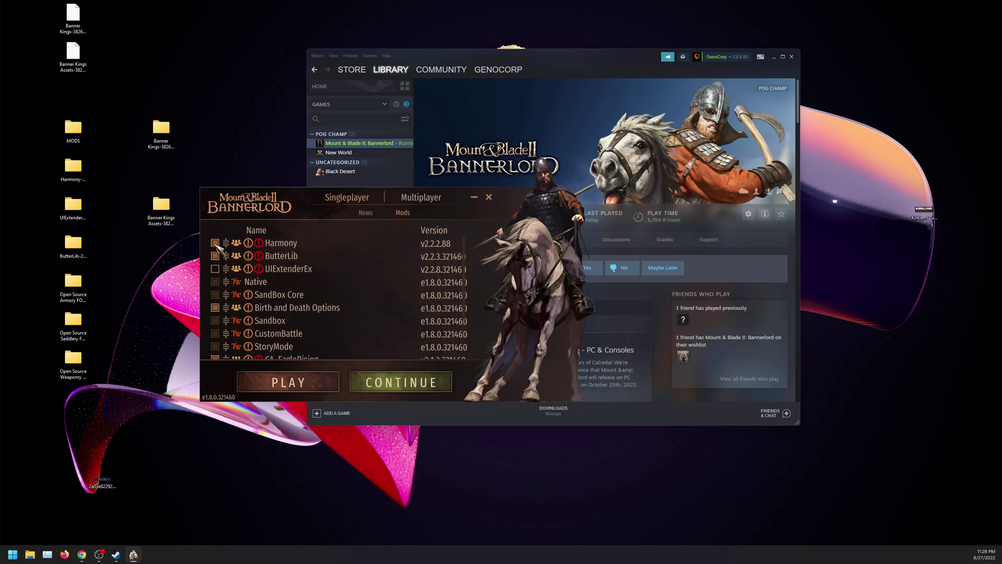
pyautogui.scroll(-3, 300, 291)
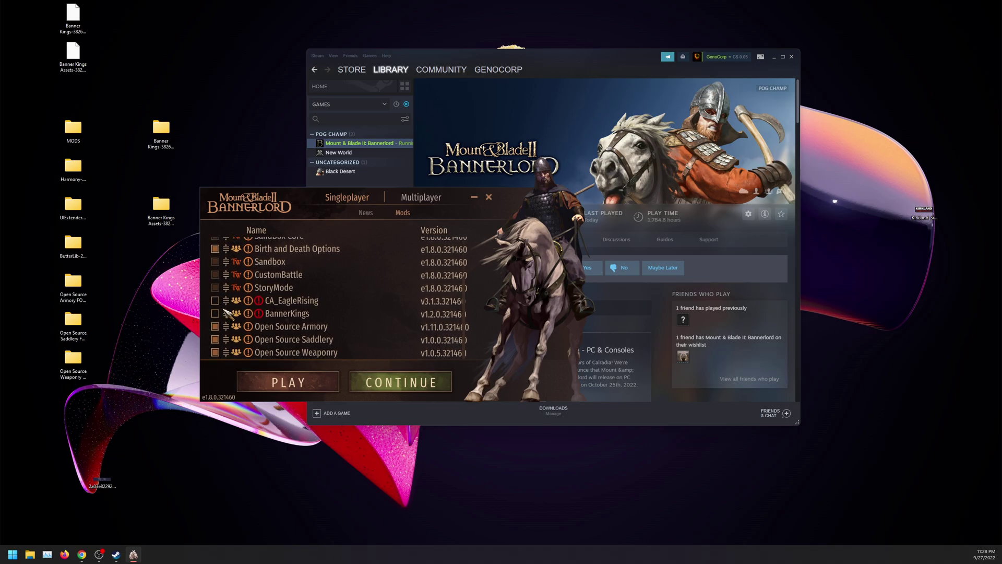
pyautogui.scroll(3, 314, 292)
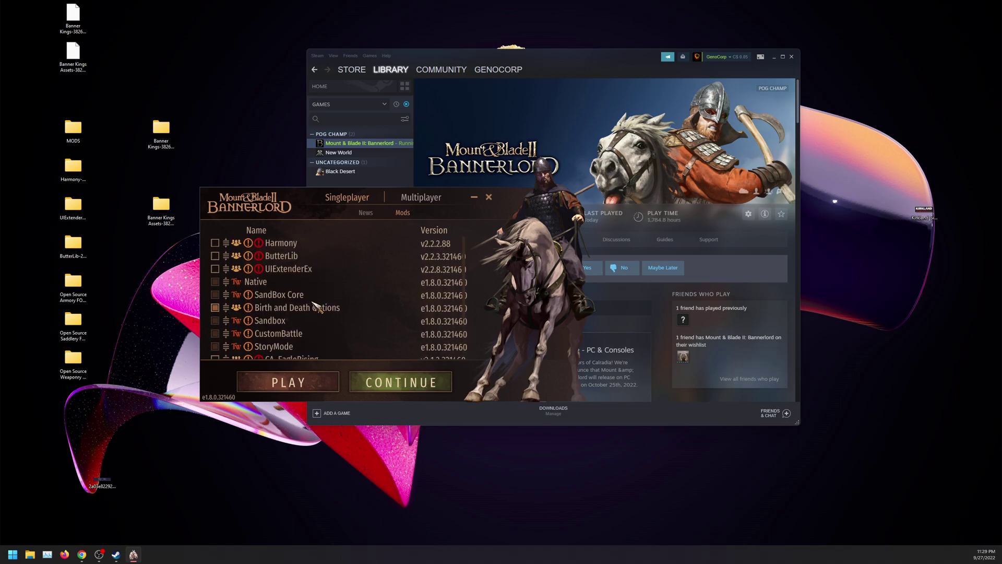
# Enable Harmony, ButterLib, UIExtenderEx and BannerKings for singleplayer, leaving CA_EagleRising disabled
pyautogui.click(215, 244)
pyautogui.scroll(1, 286, 280)
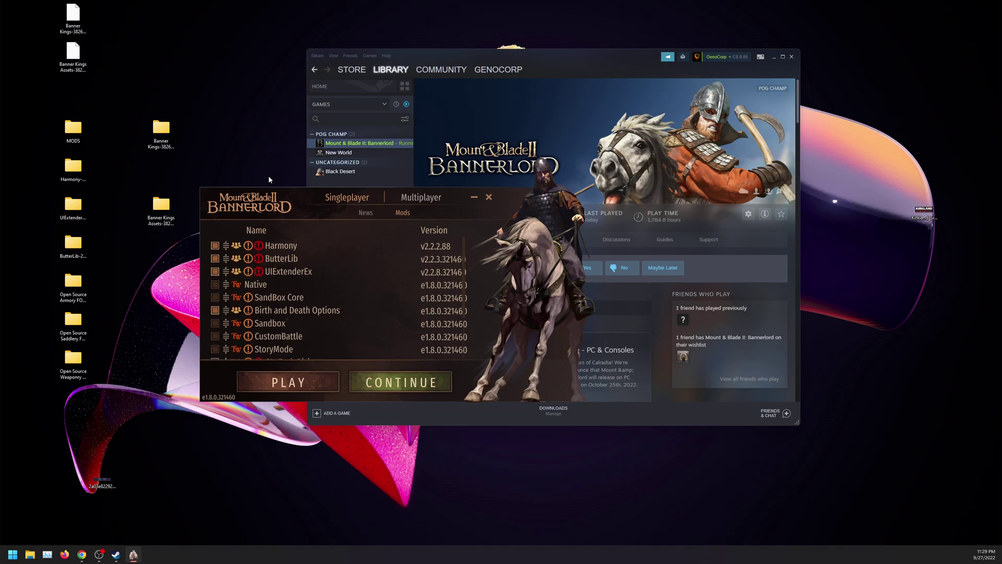
pyautogui.scroll(-2, 290, 263)
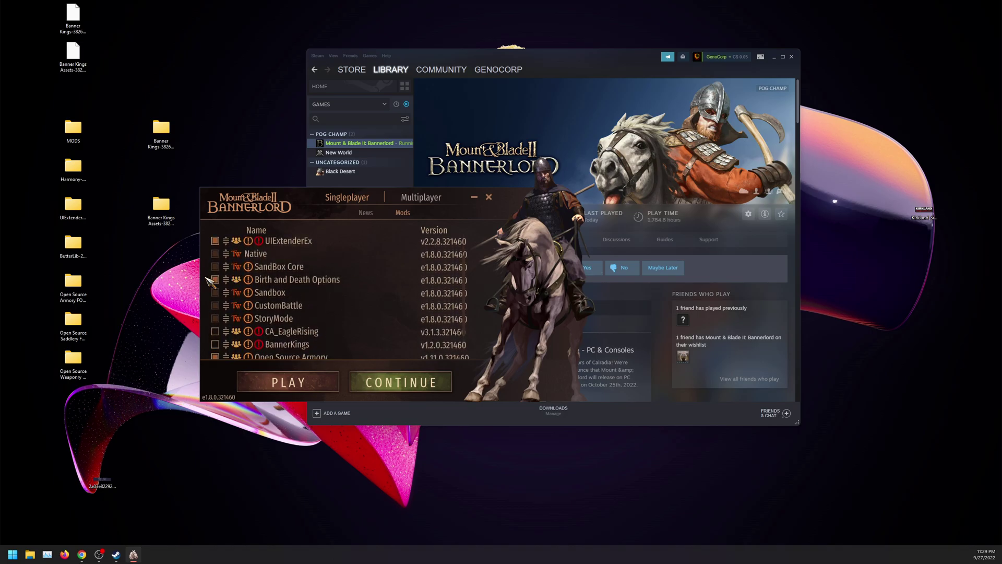
pyautogui.scroll(-2, 214, 292)
pyautogui.click(214, 313)
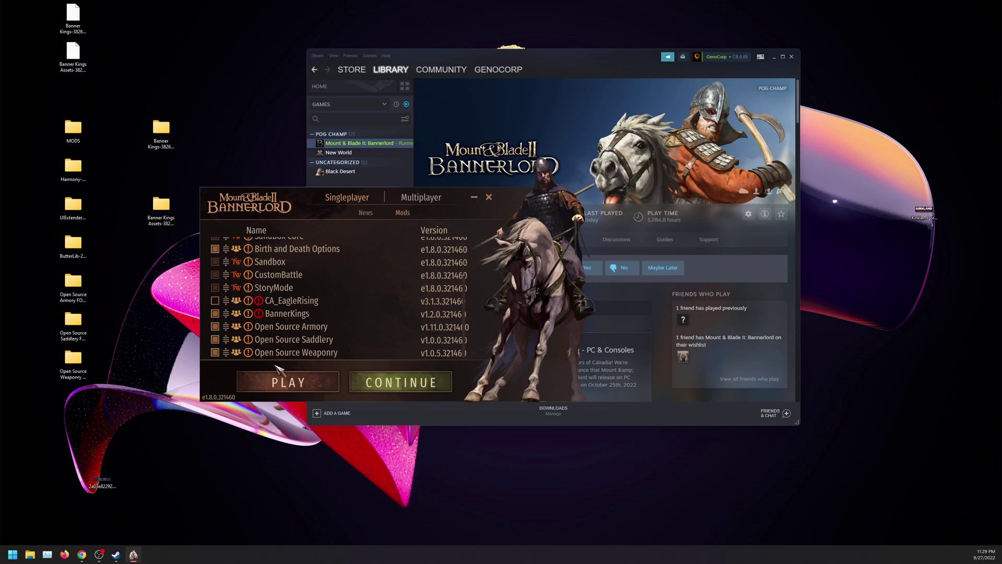
# Start the game with the enabled mods, accept the dependency caution and skip the intro video
pyautogui.scroll(2, 290, 304)
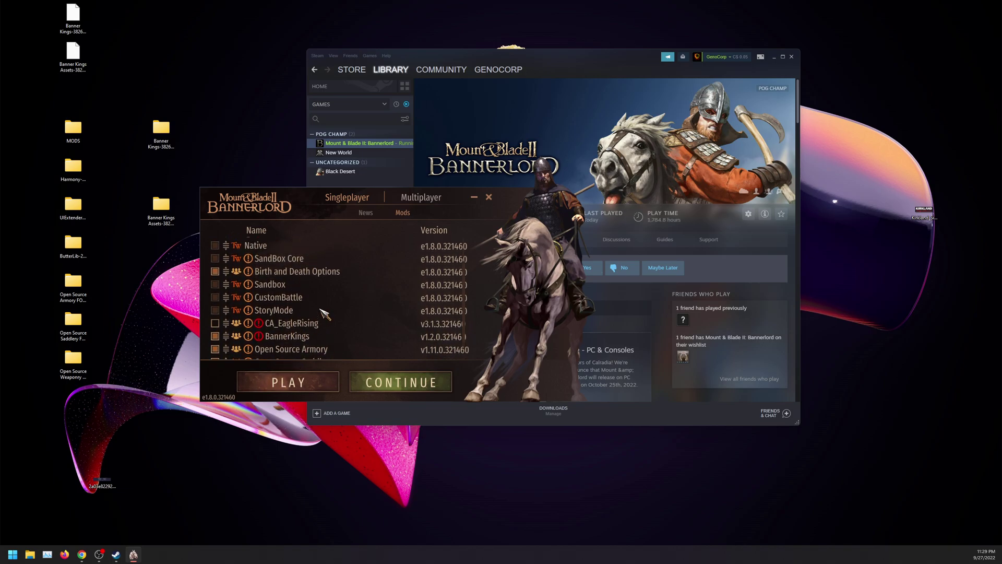
pyautogui.click(308, 382)
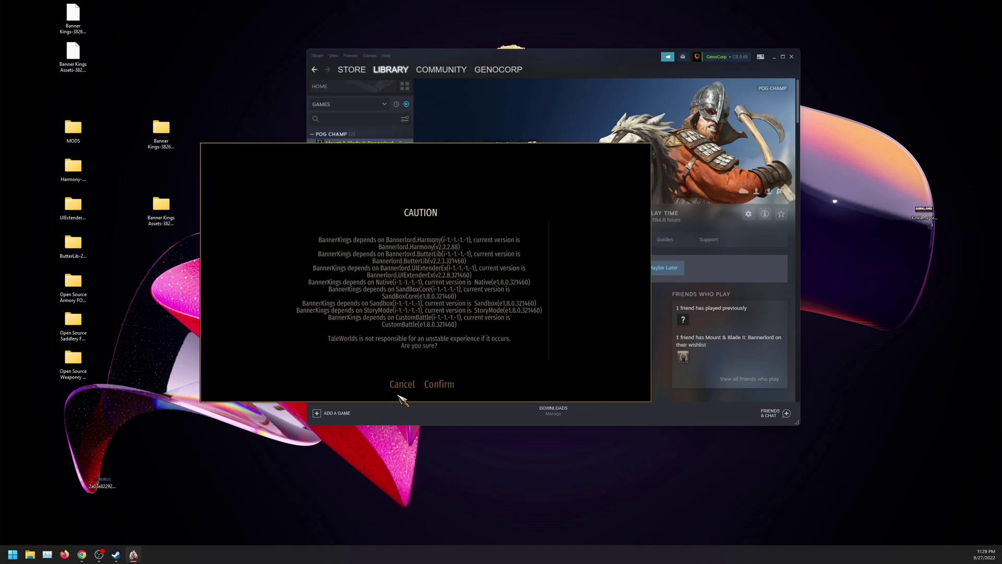
pyautogui.click(443, 387)
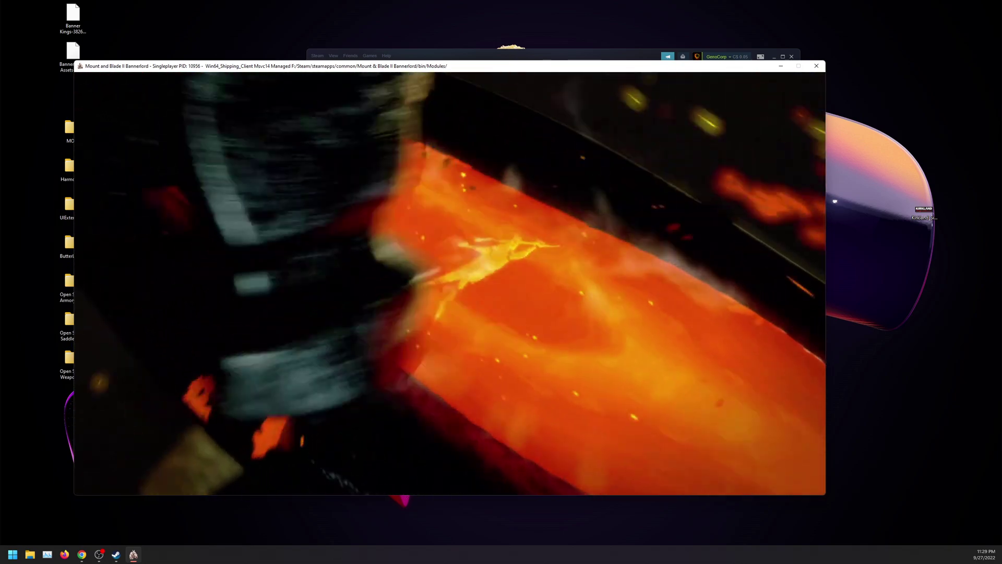
pyautogui.click(531, 286)
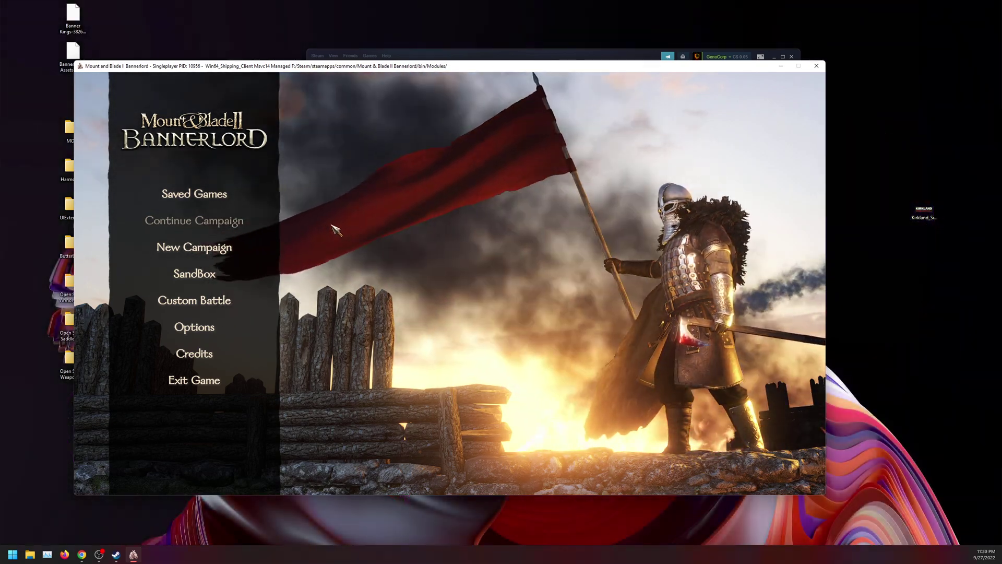
# Create a new campaign with a Khuzait character and start it on the Freebooter difficulty preset
pyautogui.click(209, 254)
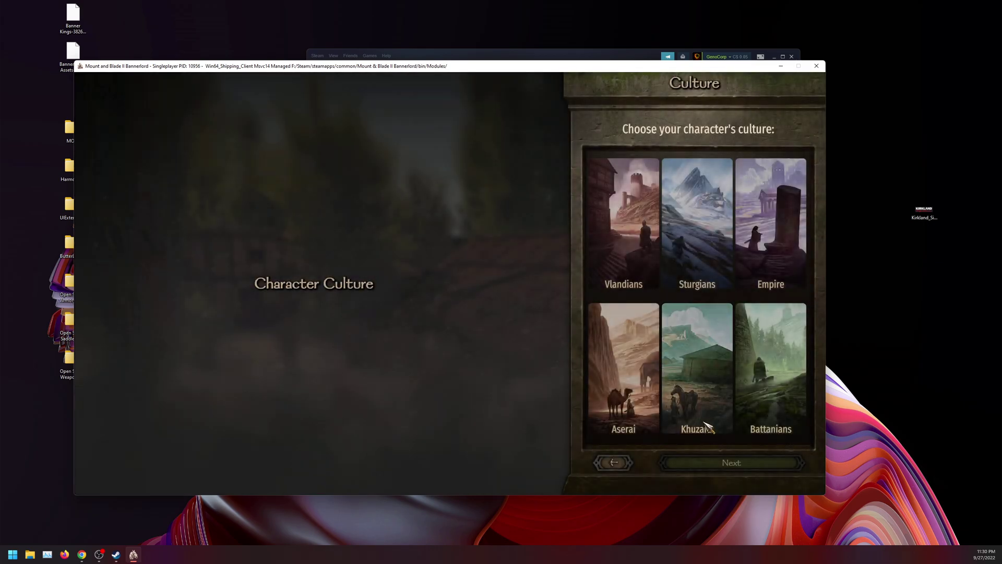
pyautogui.click(697, 376)
pyautogui.click(725, 466)
pyautogui.click(727, 467)
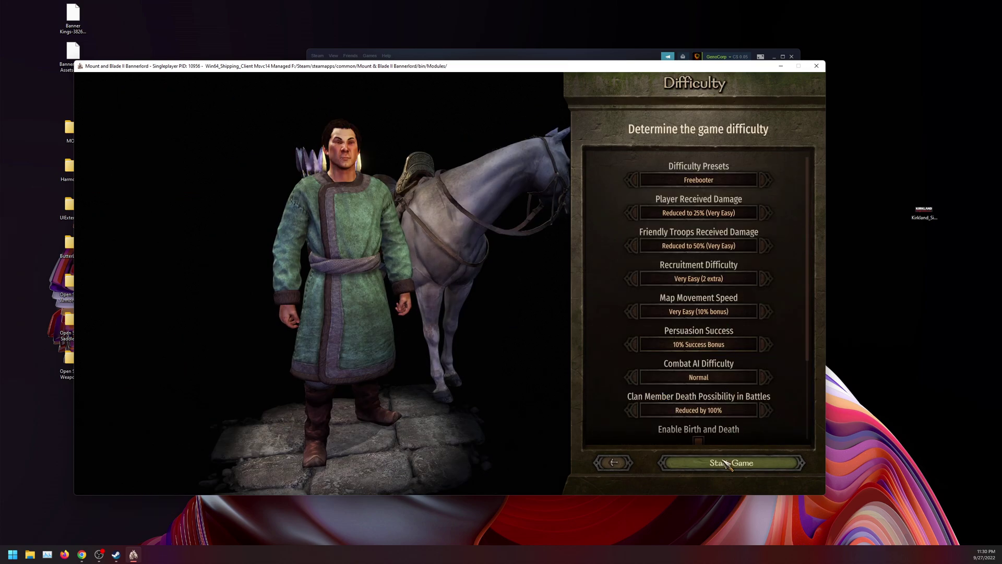
pyautogui.click(727, 463)
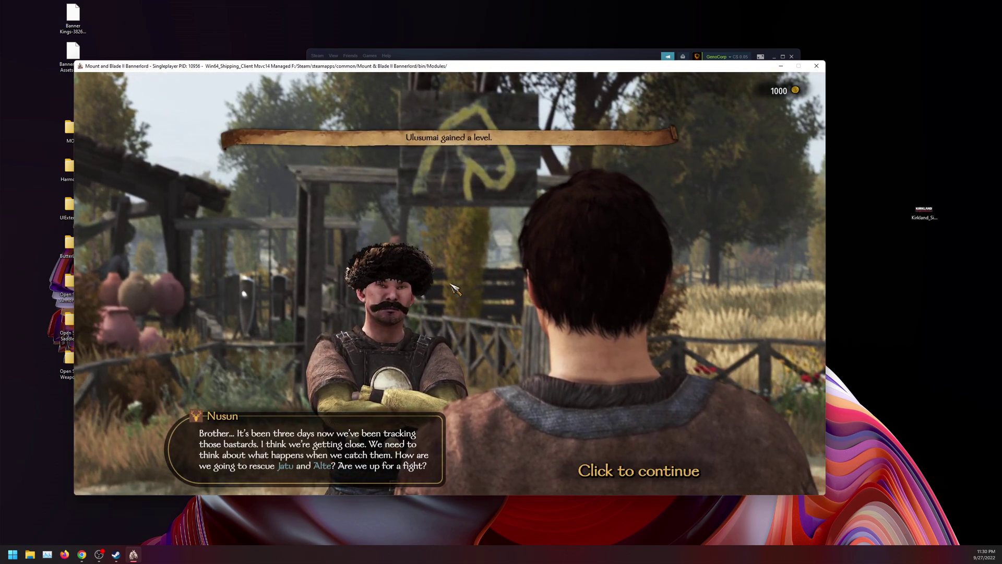
# Go through the opening conversation with the brother and choose to skip the tutorial
pyautogui.click(452, 286)
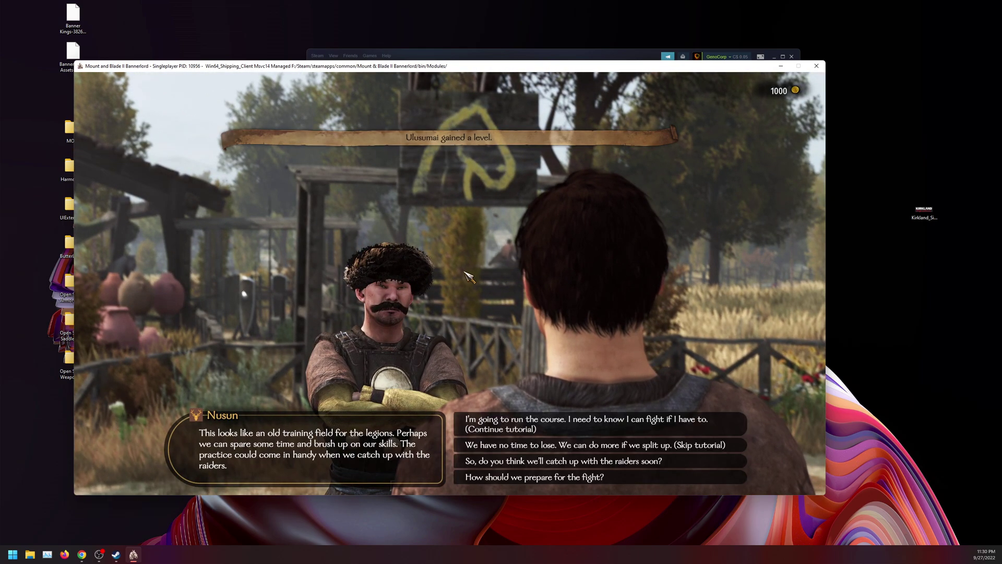
pyautogui.click(596, 442)
pyautogui.click(585, 441)
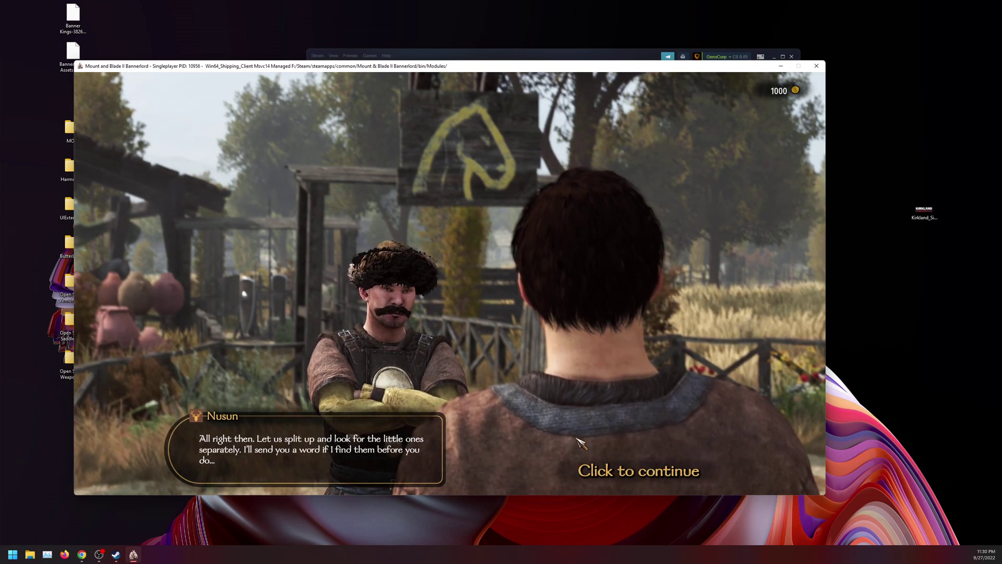
pyautogui.click(582, 443)
pyautogui.click(581, 443)
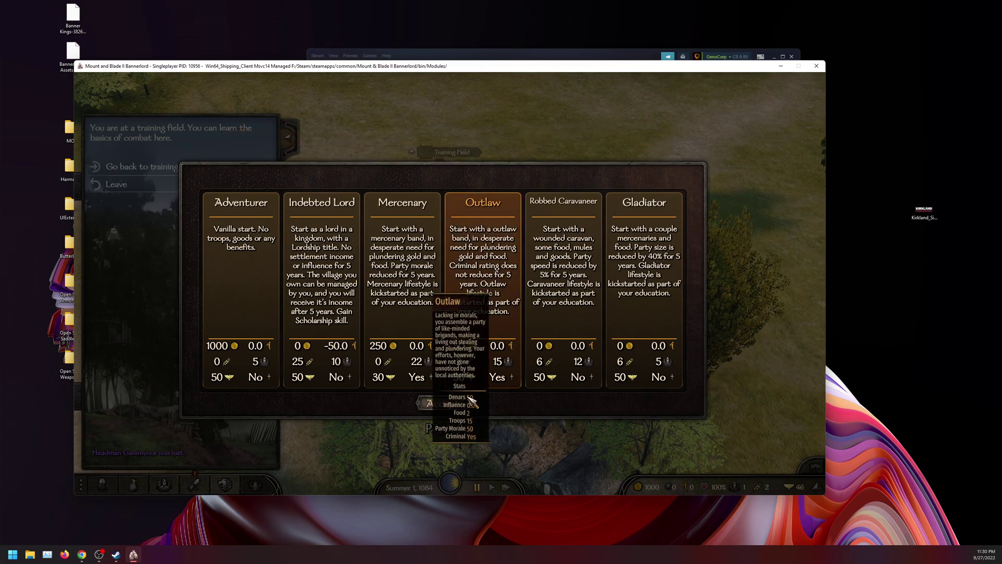
# Accept the Outlaw start option and dismiss the Banner Kings welcome window
pyautogui.click(441, 404)
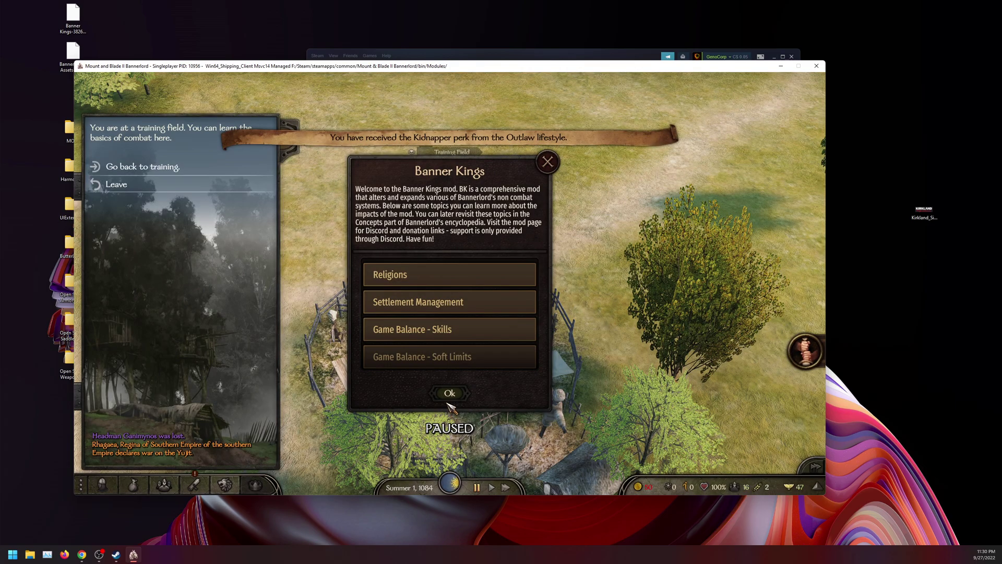
pyautogui.click(449, 329)
pyautogui.click(449, 321)
pyautogui.click(540, 170)
pyautogui.click(546, 163)
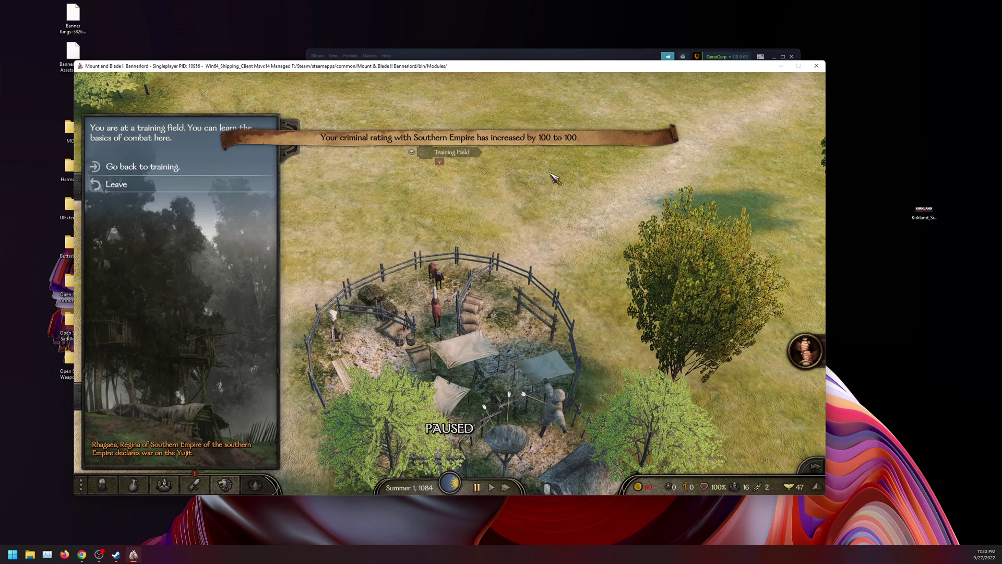
pyautogui.press('Escape')
pyautogui.press('Escape')
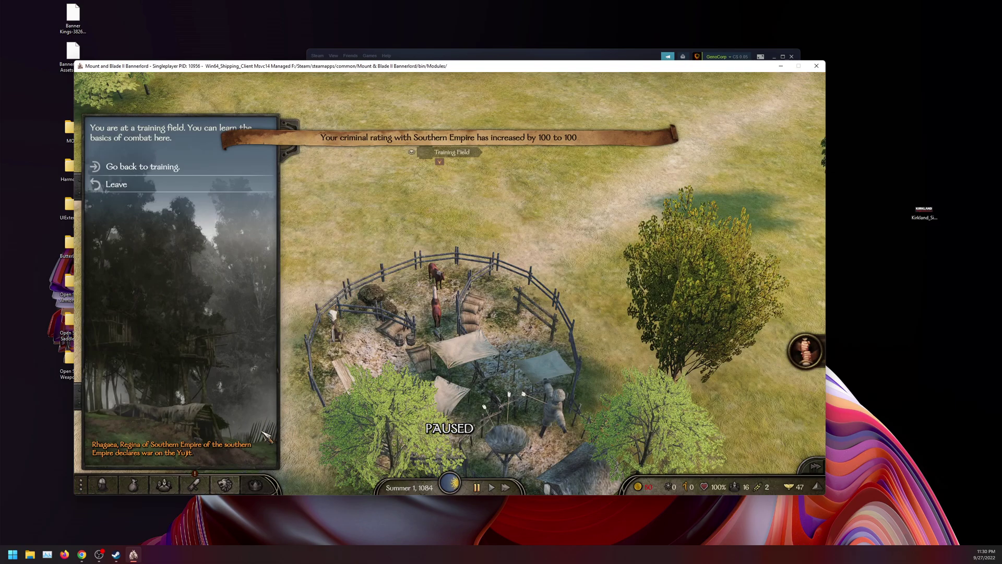
# View the player clan's court and its council positions
pyautogui.click(224, 484)
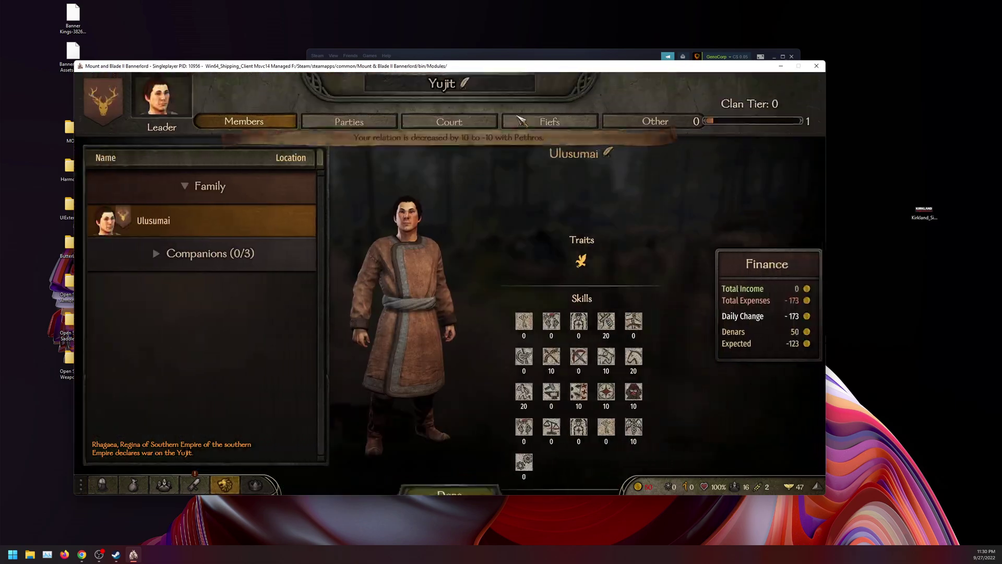
pyautogui.click(449, 121)
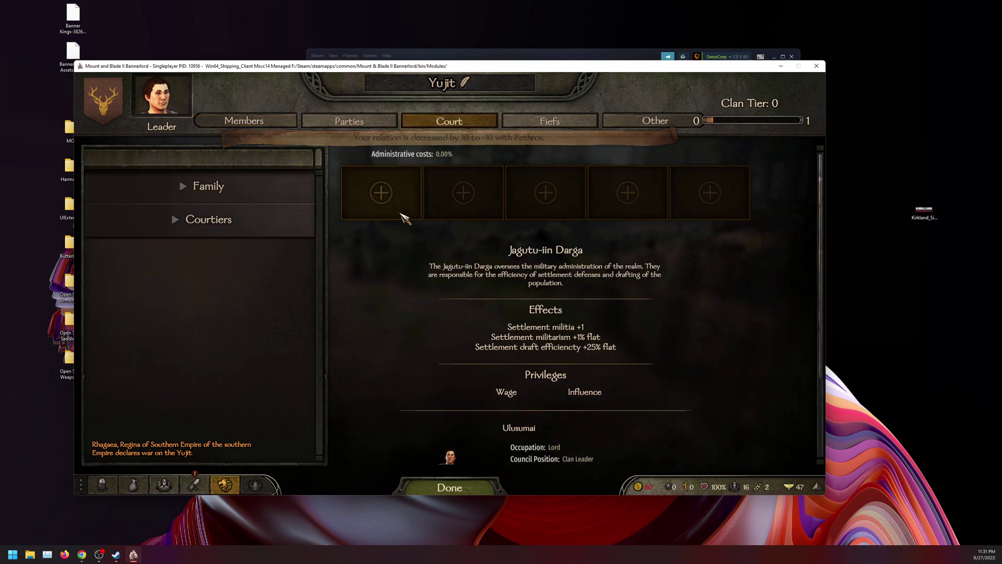